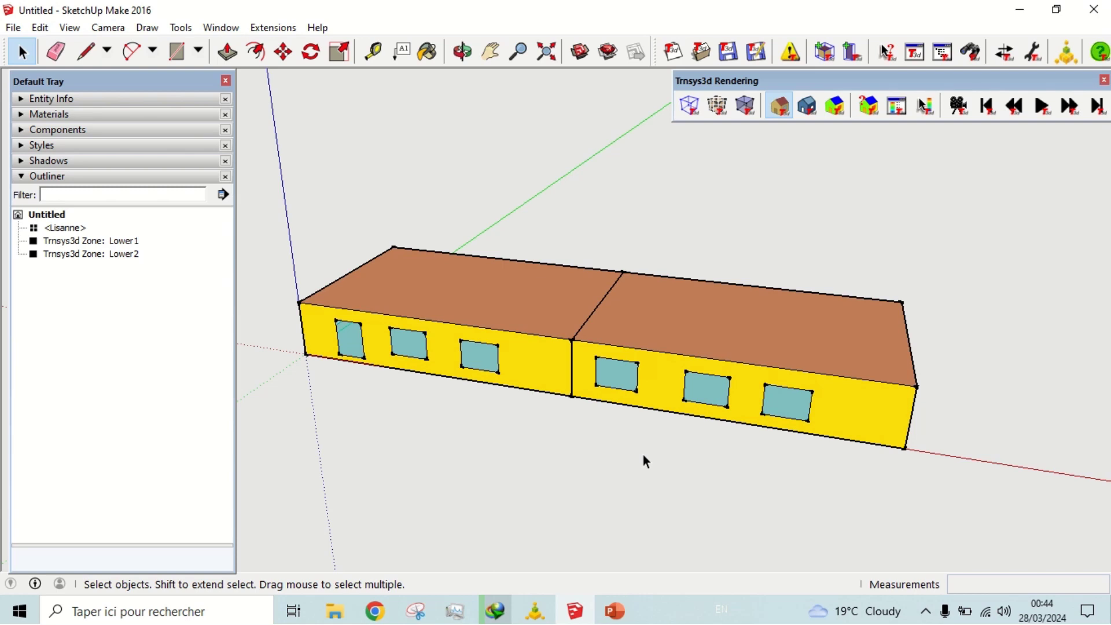
# Orbit the SketchUp model to a corner view and open zones Lower1 and Lower2 one at a time
pyautogui.click(465, 60)
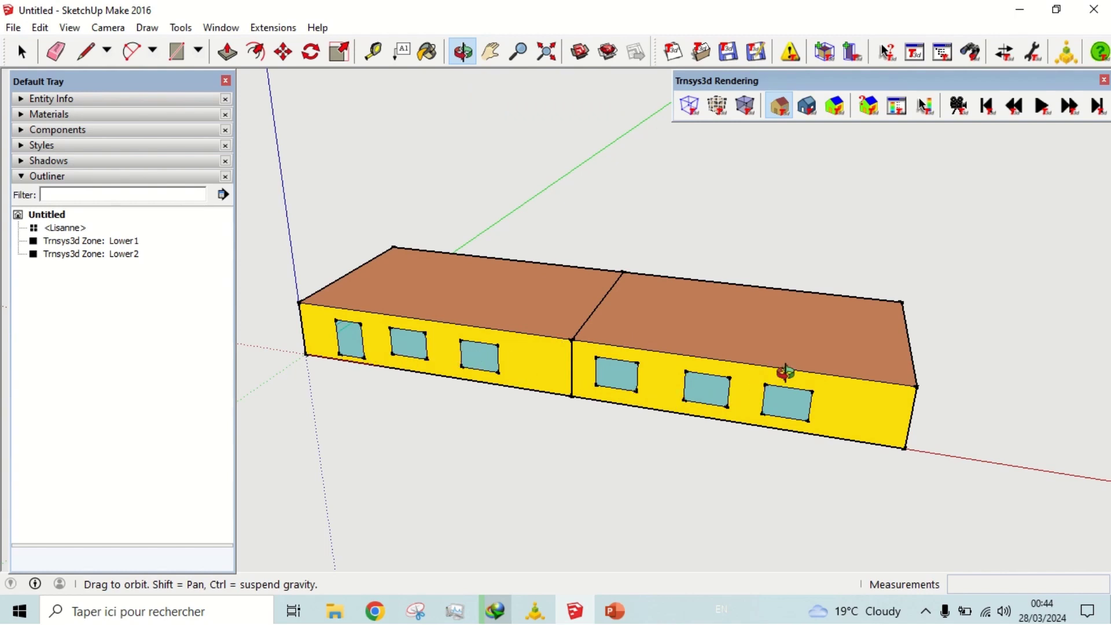
pyautogui.moveTo(783, 372); pyautogui.dragTo(450, 309)
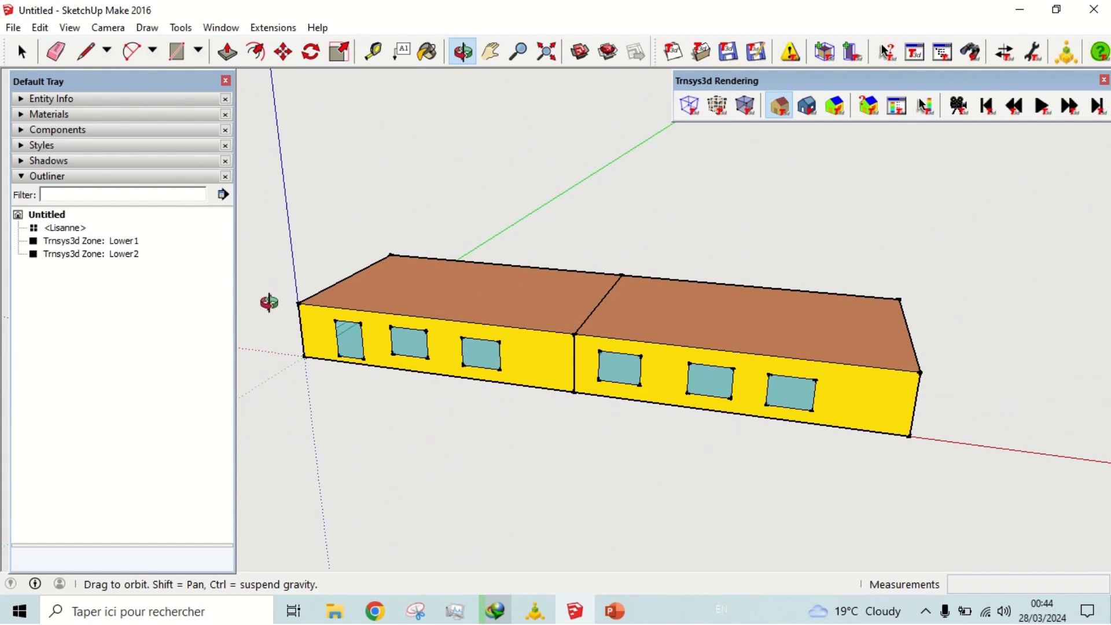
pyautogui.click(23, 54)
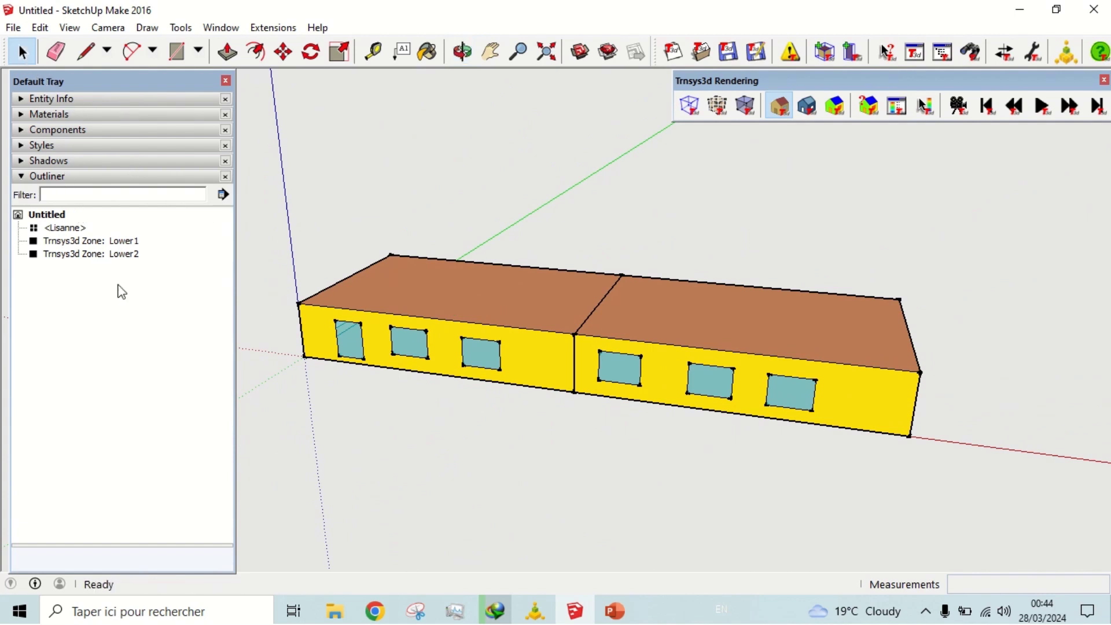
pyautogui.doubleClick(124, 242)
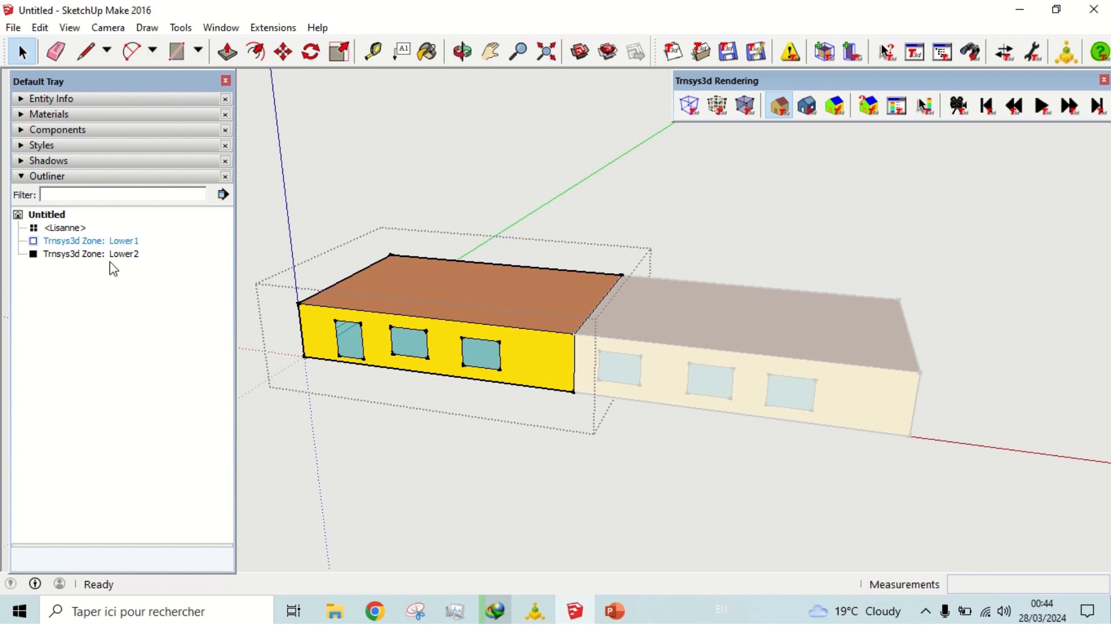
pyautogui.click(117, 255)
pyautogui.doubleClick(118, 257)
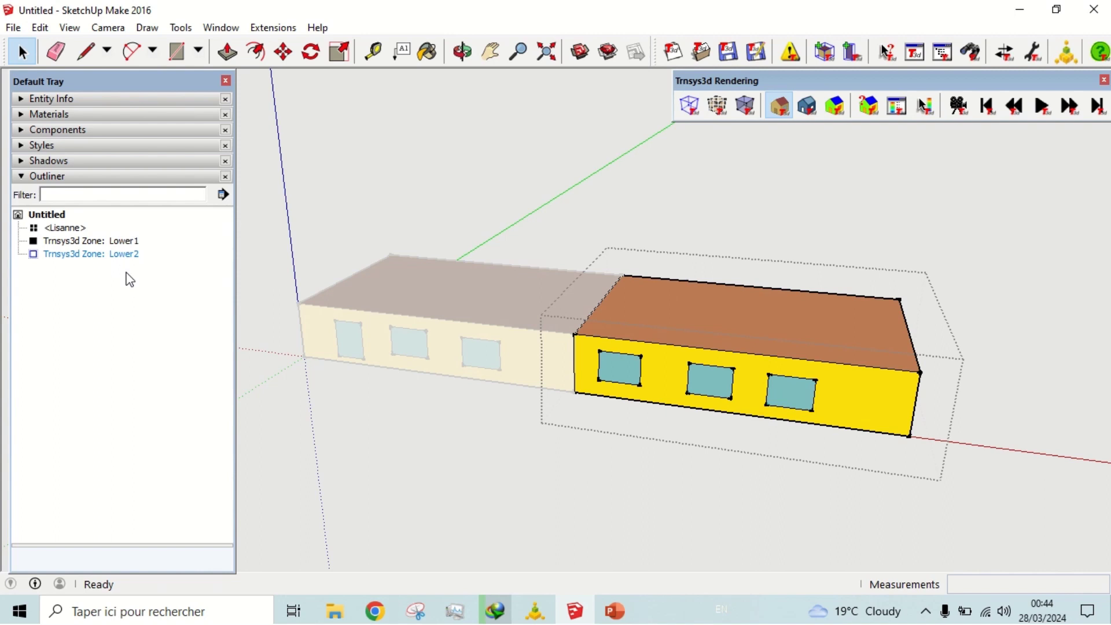
# Leave zone editing and bring up the Type56 building's options in Simulation Studio
pyautogui.press('Escape')
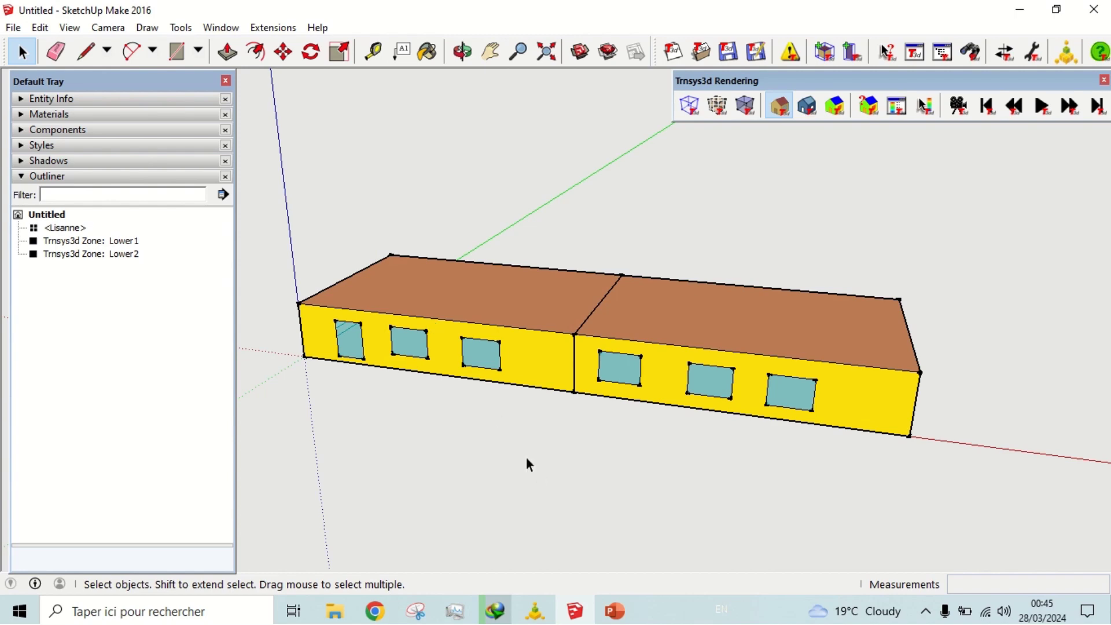
pyautogui.click(542, 611)
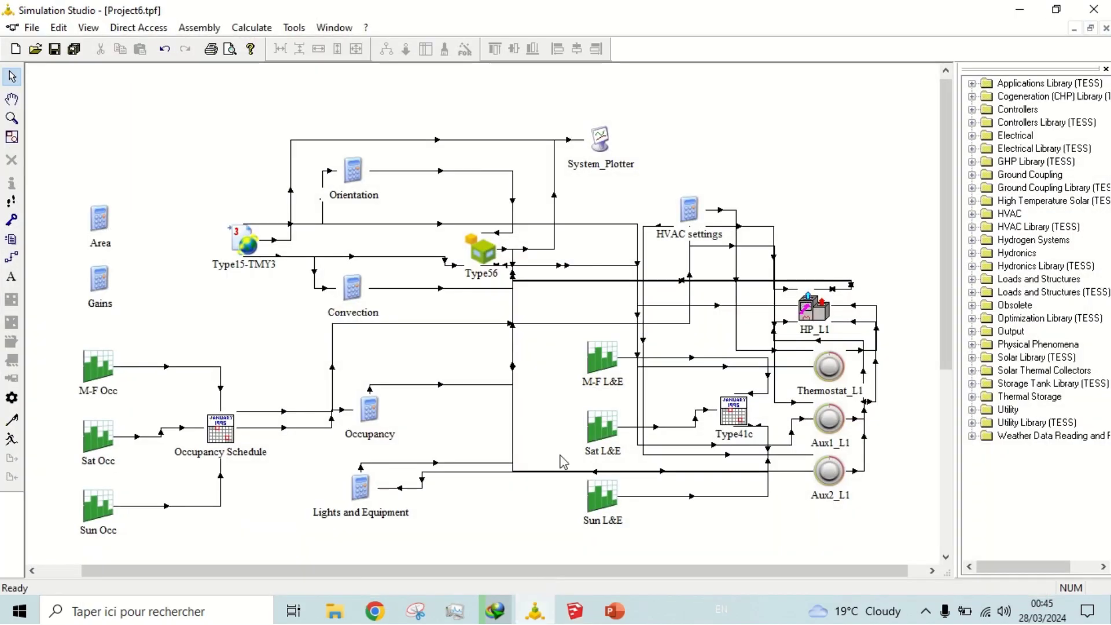
pyautogui.rightClick(489, 258)
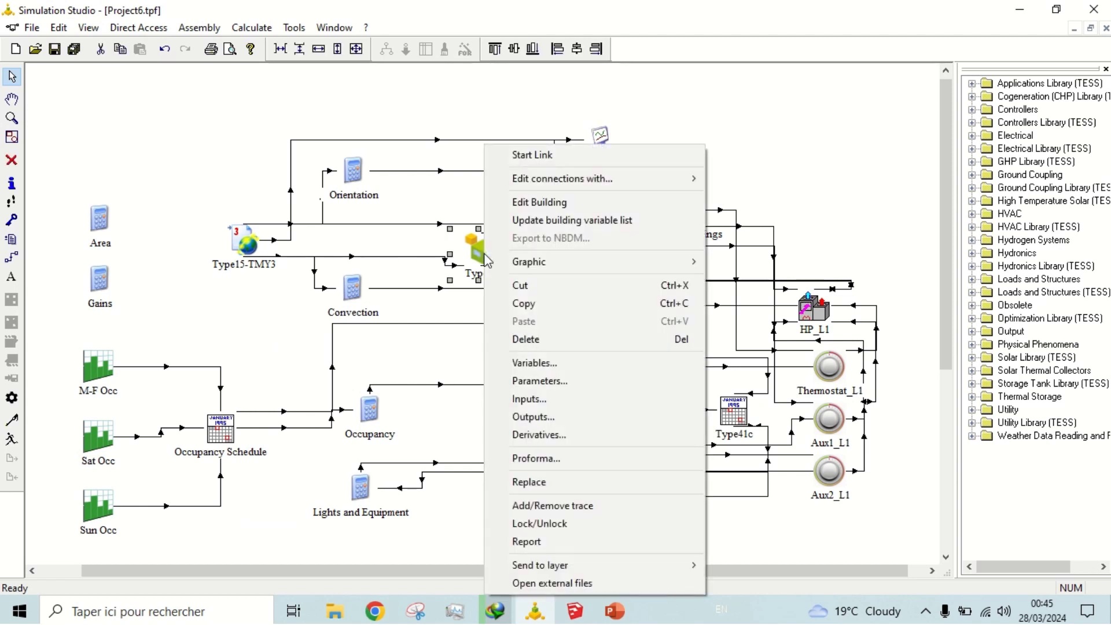
# Edit Type56 in TRNBuild and view the Lower1 and Lower2 zone details, closing each
pyautogui.click(544, 213)
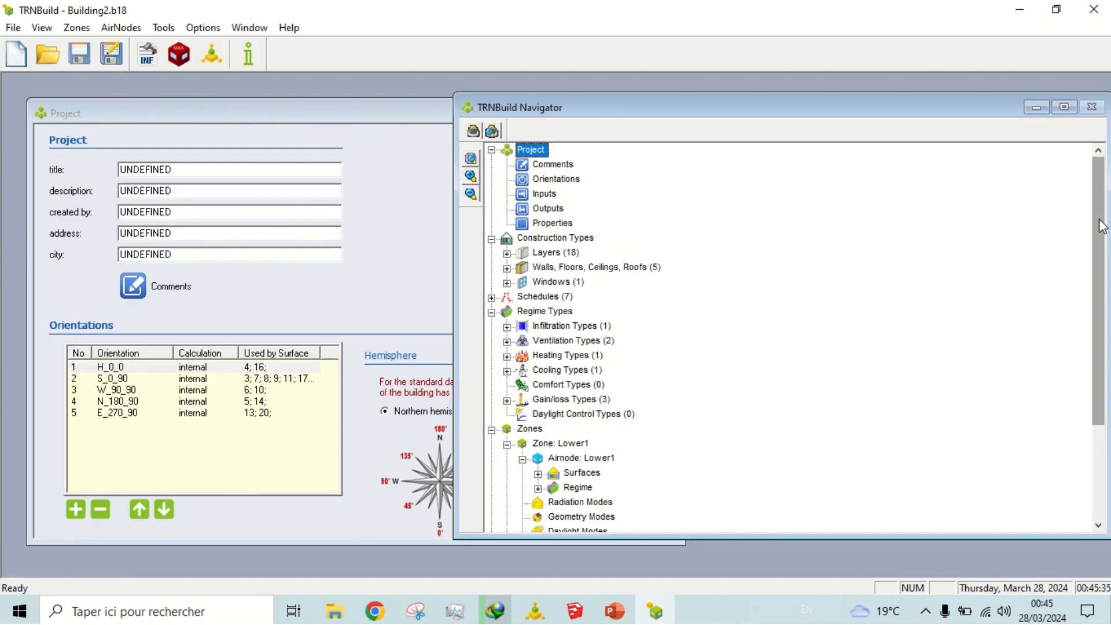
pyautogui.moveTo(1098, 289); pyautogui.dragTo(1098, 382)
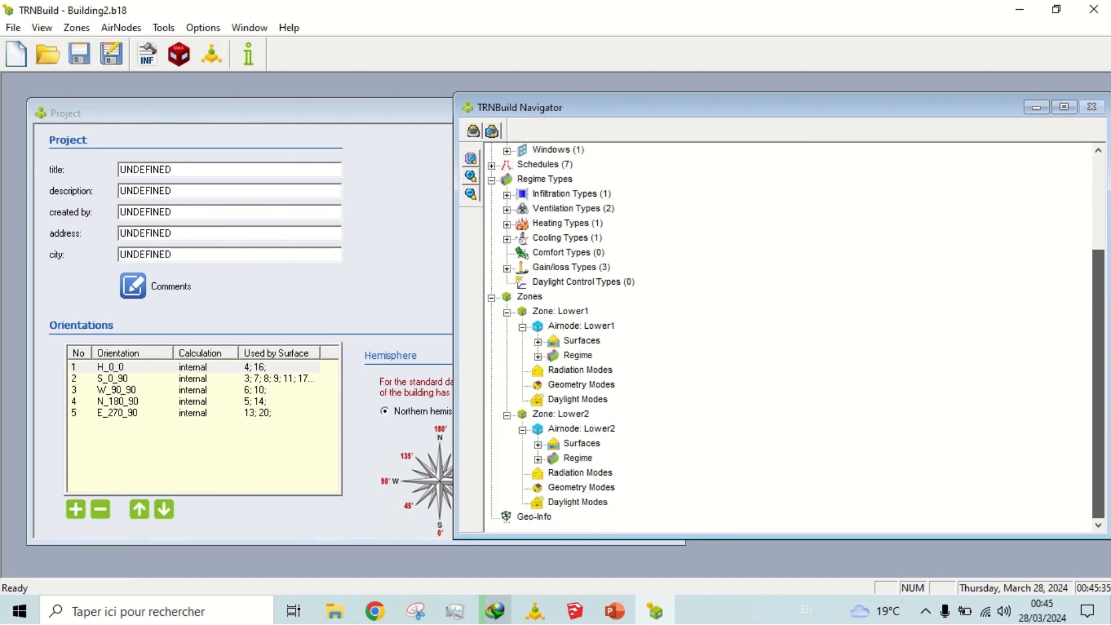
pyautogui.doubleClick(579, 313)
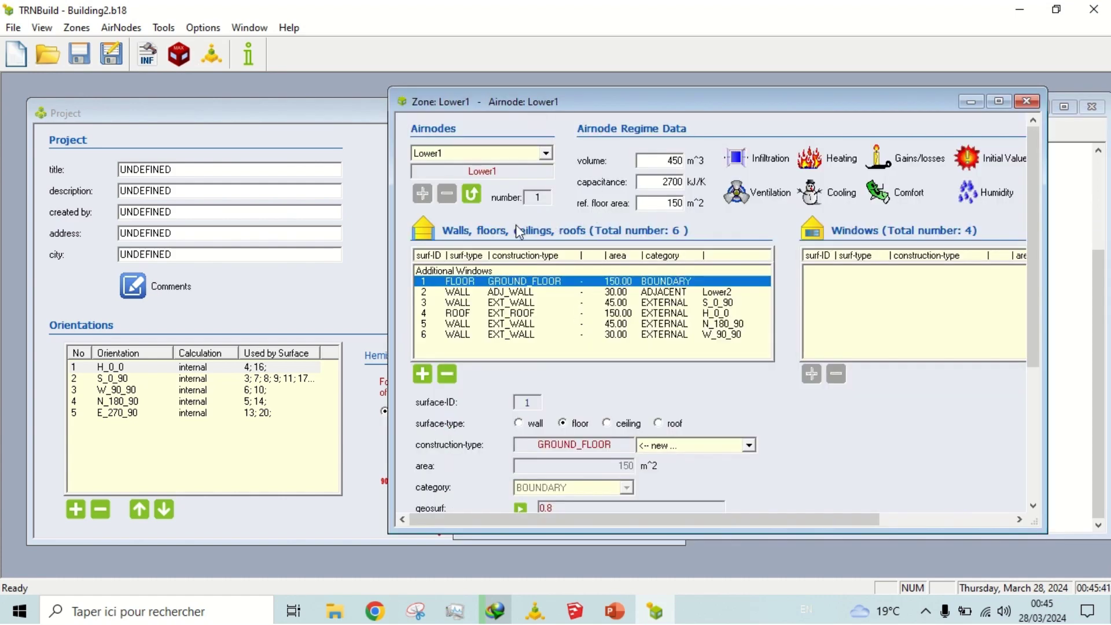
pyautogui.click(1028, 103)
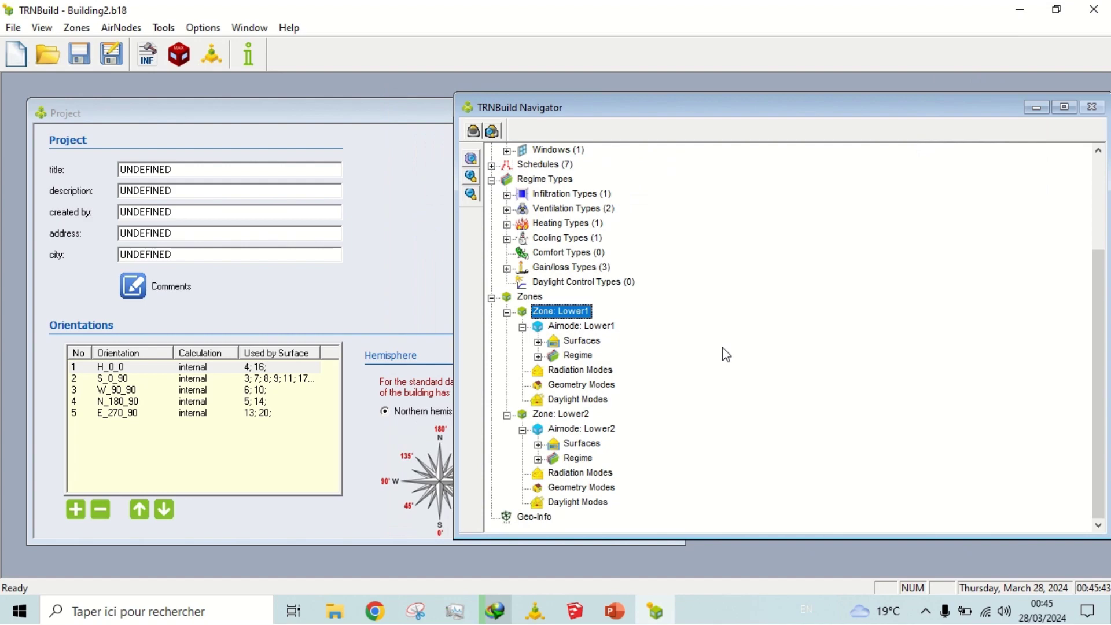
pyautogui.doubleClick(566, 417)
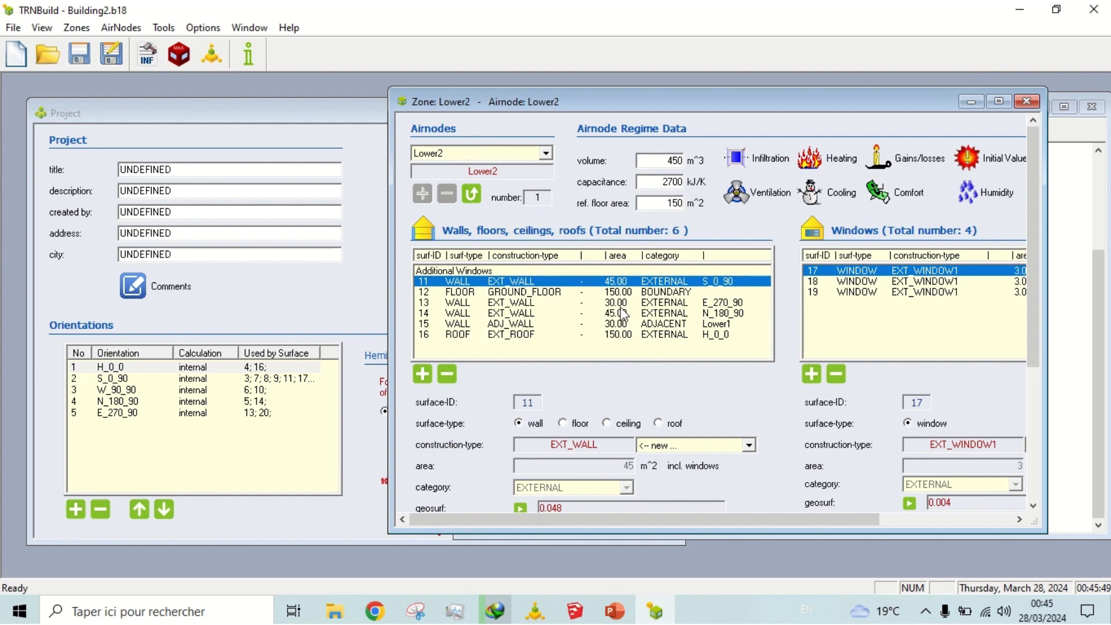
pyautogui.click(1027, 103)
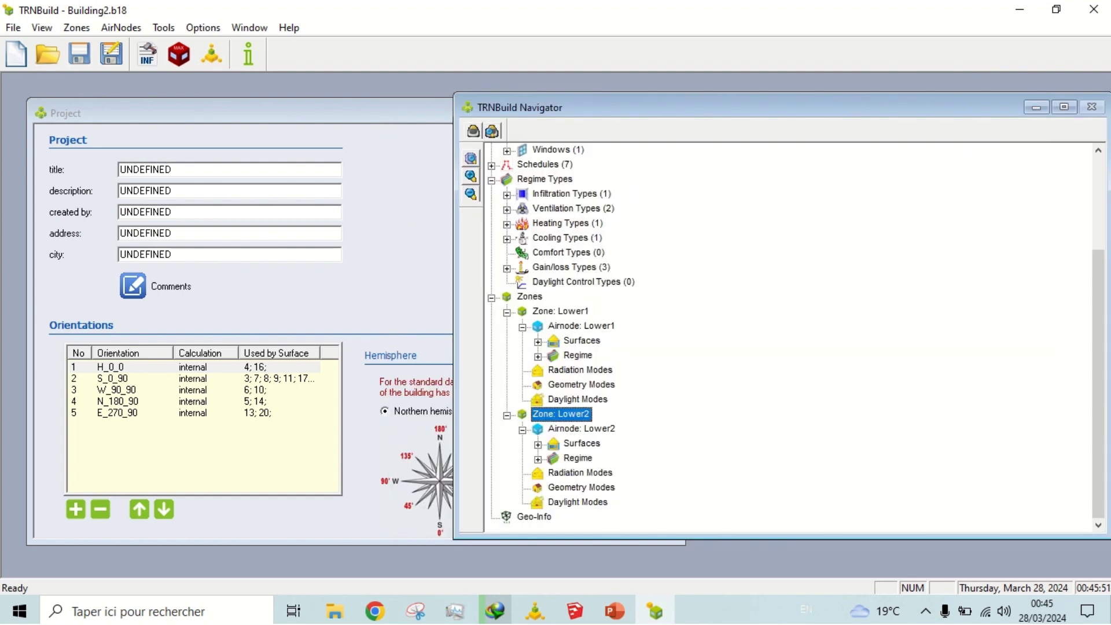
pyautogui.click(544, 615)
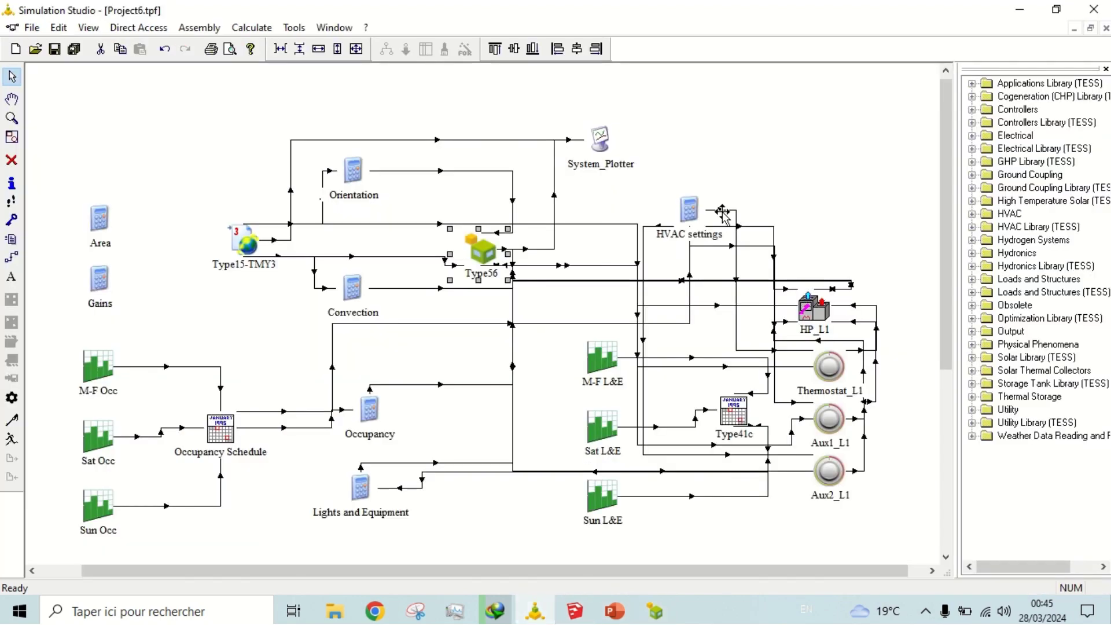
pyautogui.click(752, 184)
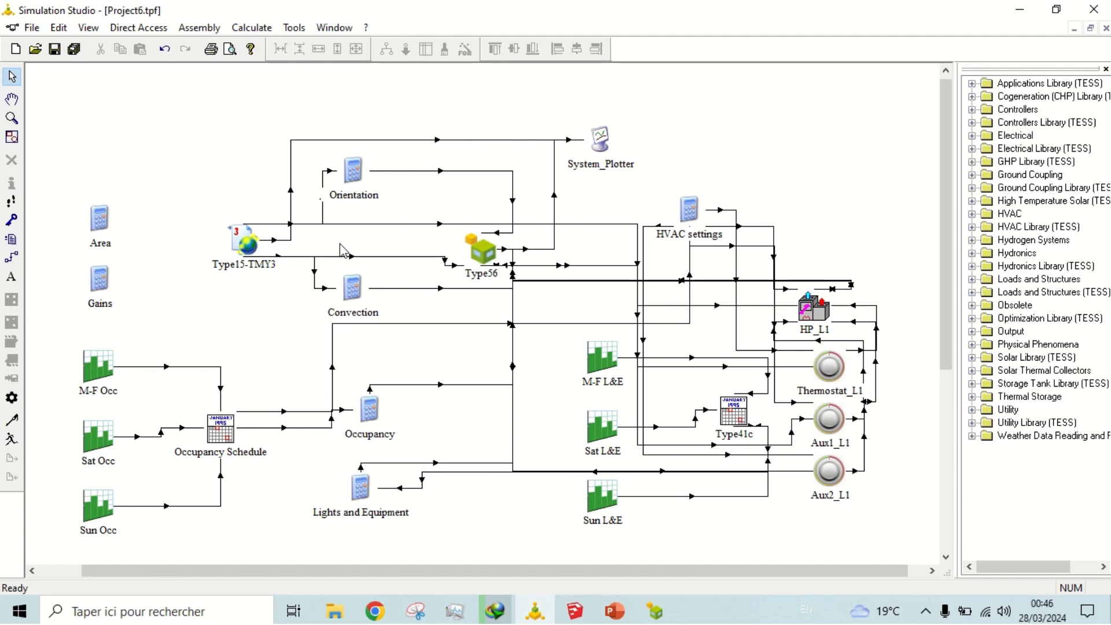
pyautogui.rightClick(486, 250)
pyautogui.moveTo(558, 184)
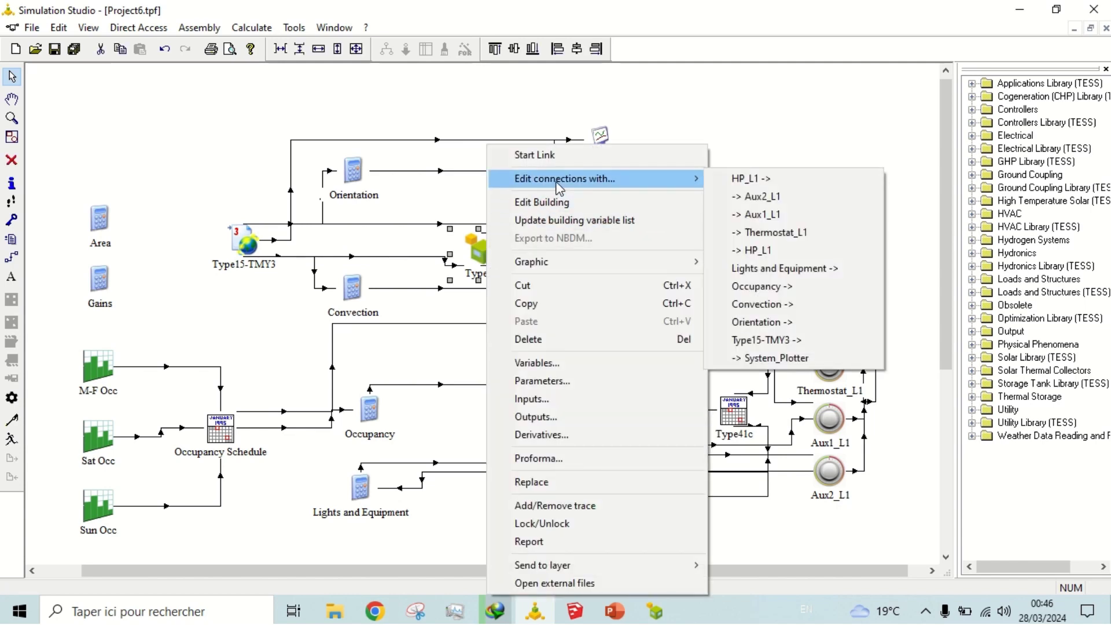
pyautogui.click(764, 341)
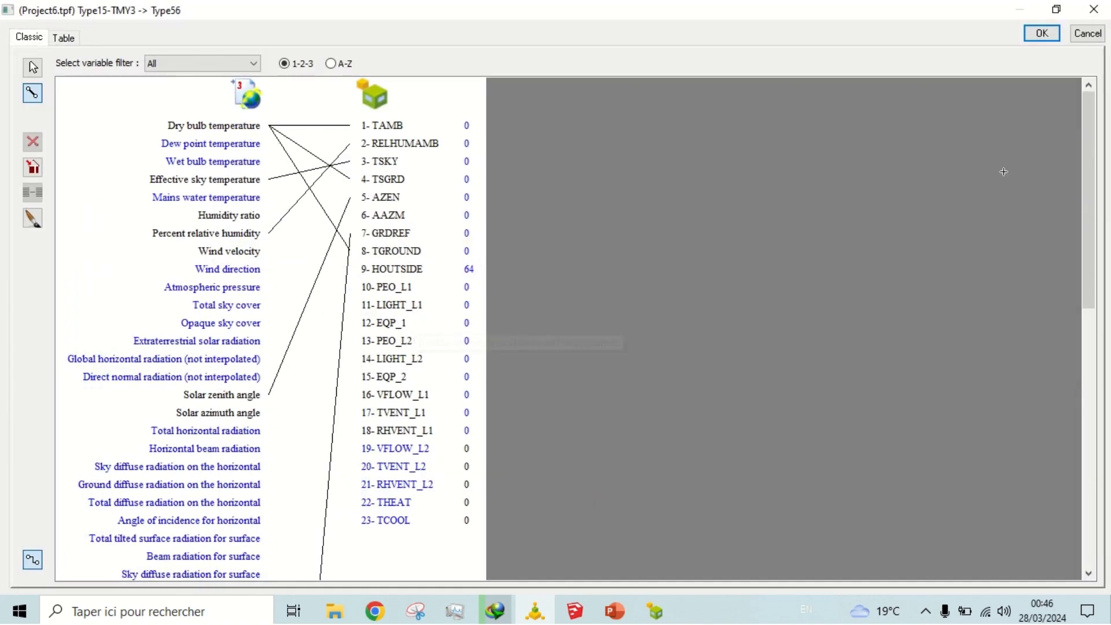
pyautogui.moveTo(1090, 125); pyautogui.dragTo(1060, 74)
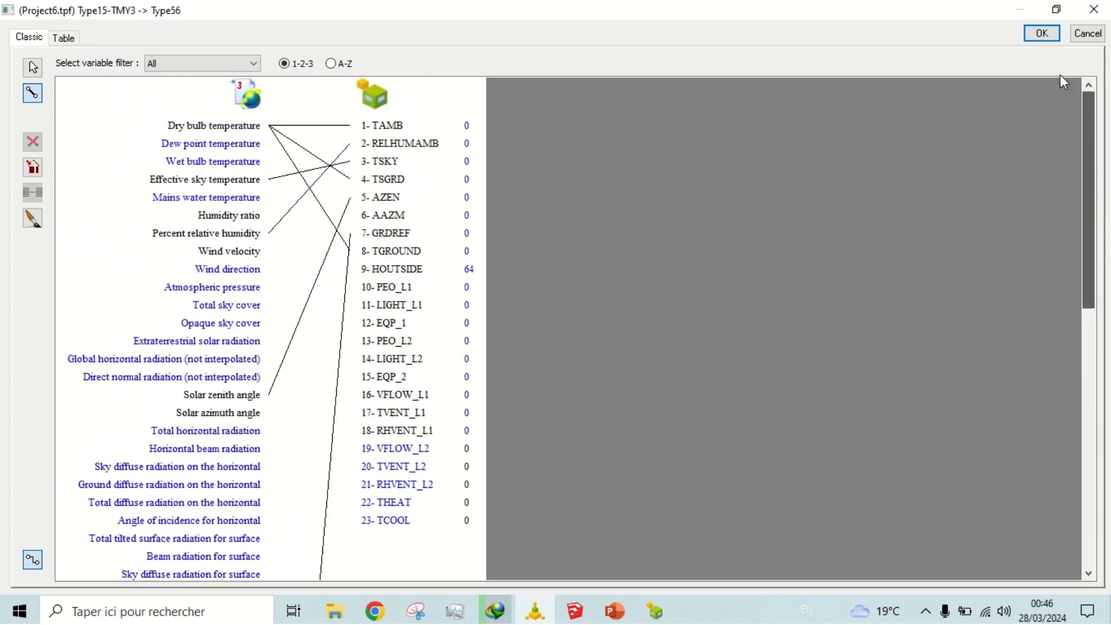
pyautogui.click(1038, 34)
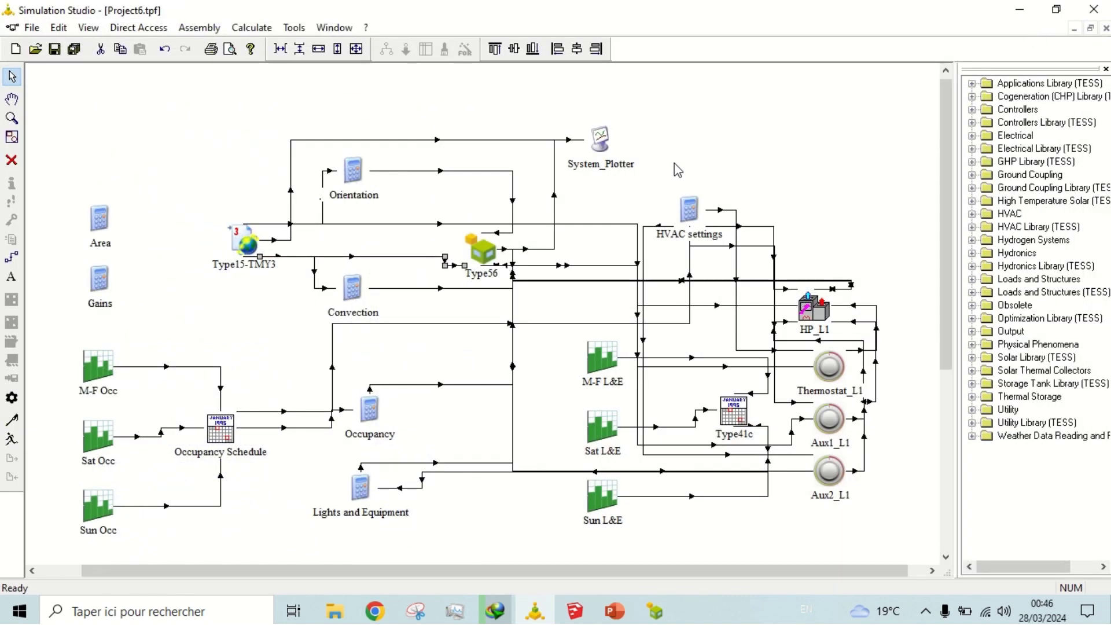
# Check the M-F and Sat Occ schedules, then confirm Occ_L1/Occ_L2 map to PEO_L1/PEO_L2
pyautogui.click(678, 170)
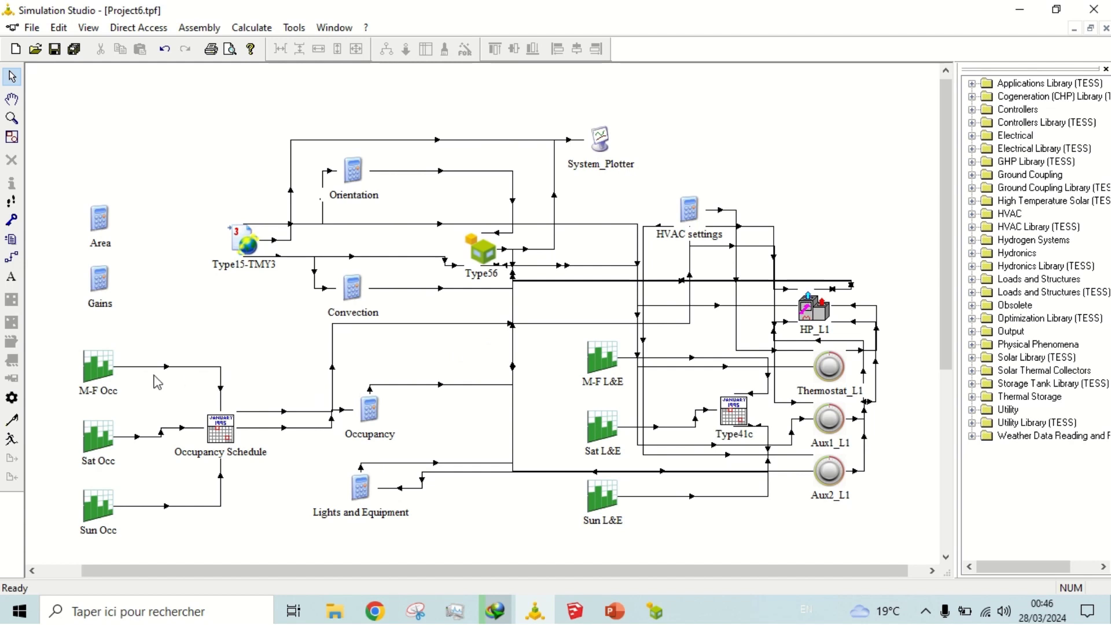
pyautogui.click(102, 383)
pyautogui.click(99, 434)
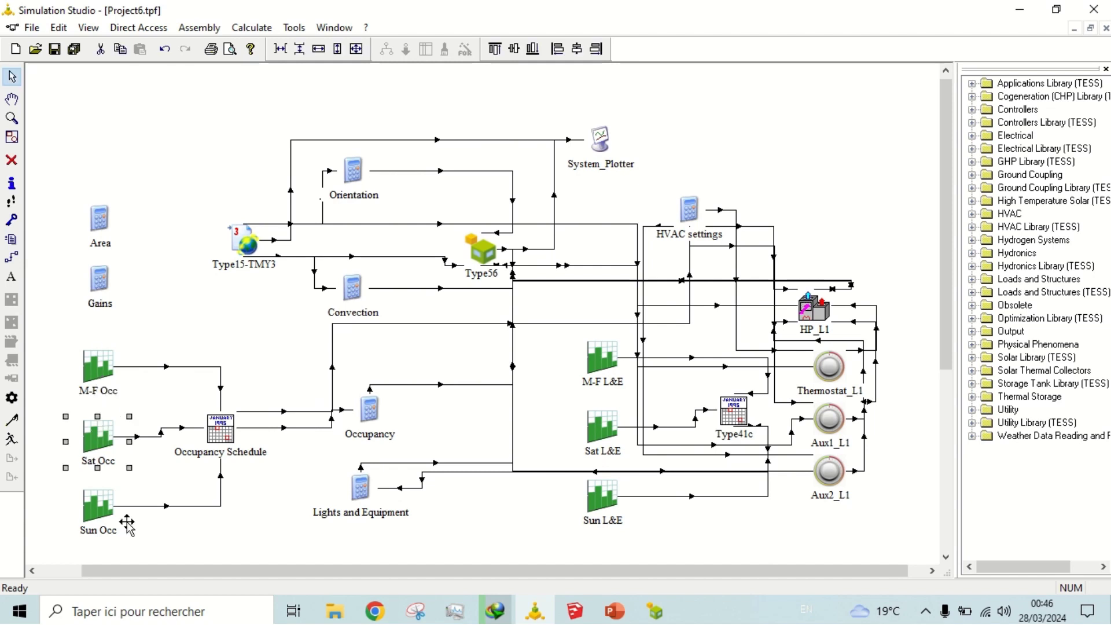
pyautogui.click(269, 514)
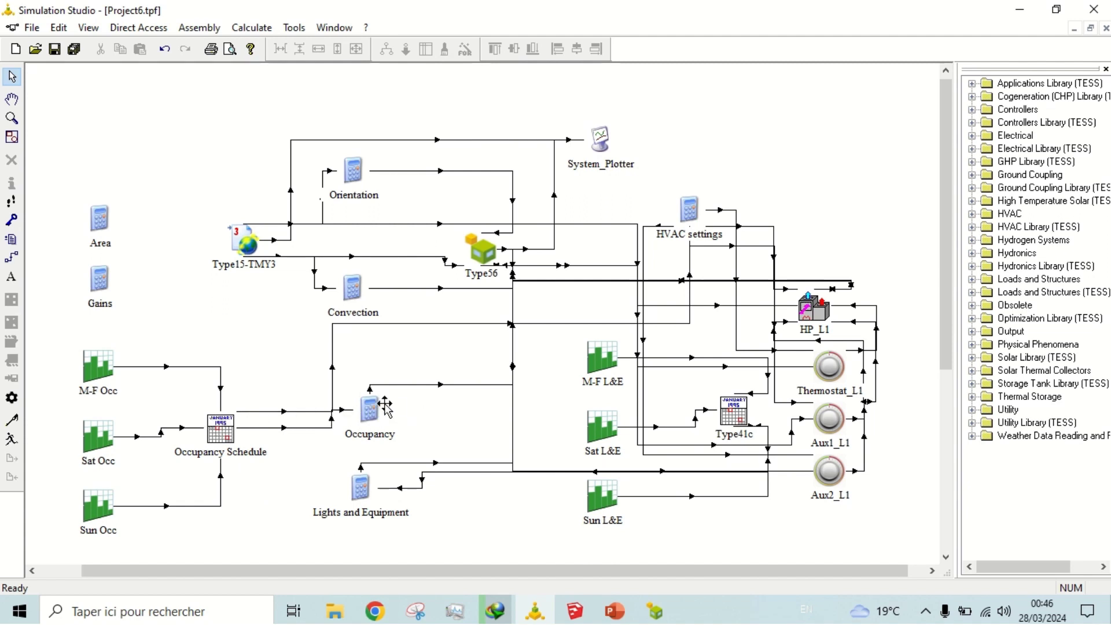
pyautogui.doubleClick(424, 384)
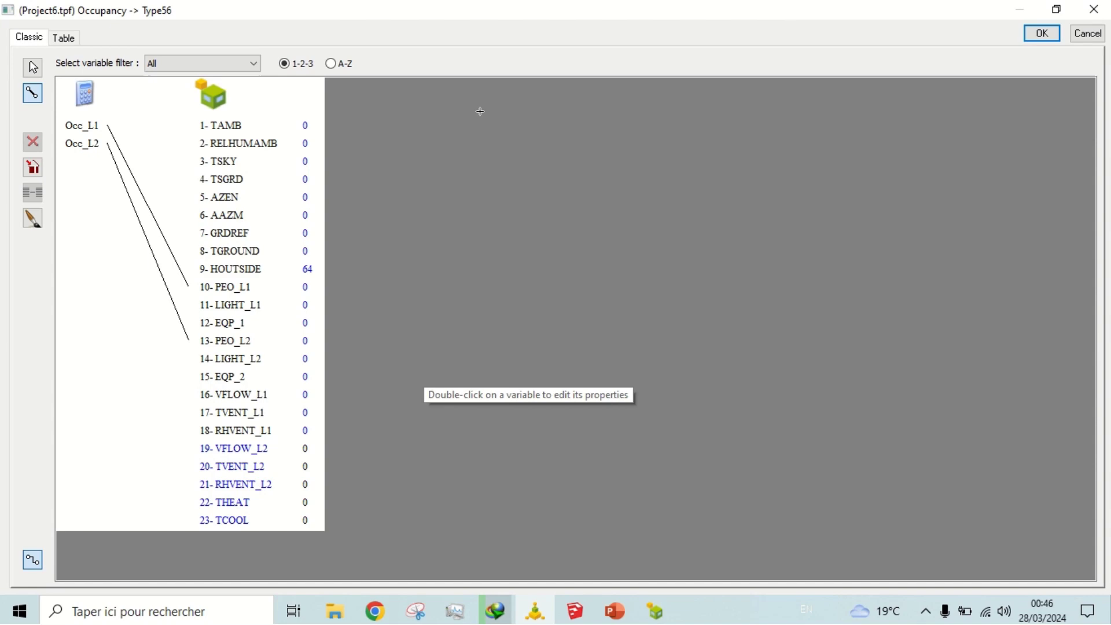
pyautogui.click(1042, 34)
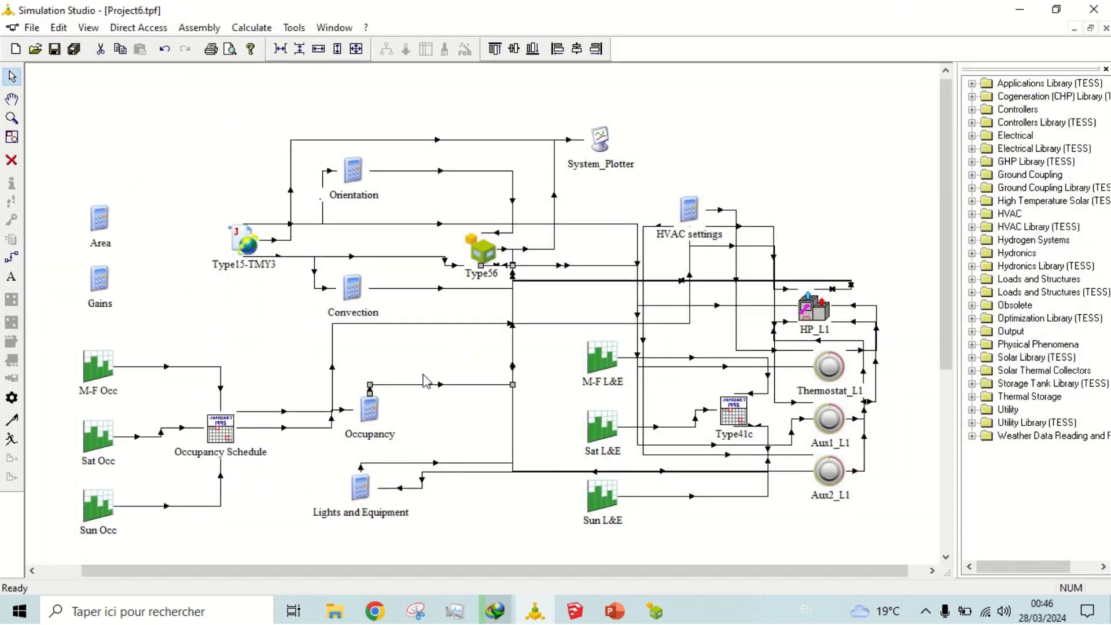
pyautogui.click(438, 373)
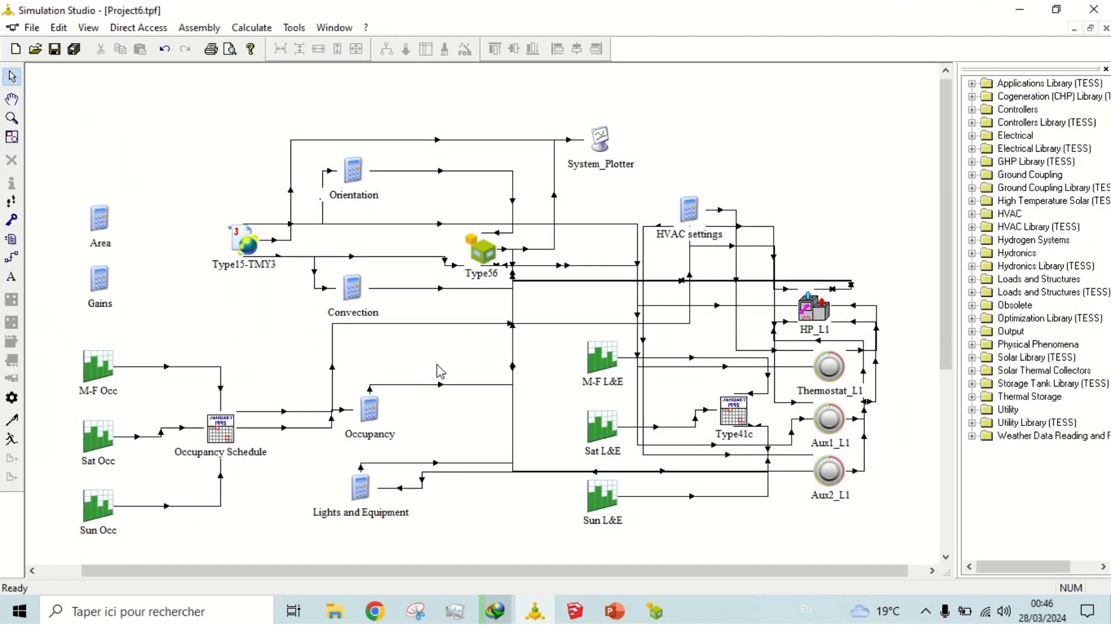
pyautogui.click(607, 387)
pyautogui.click(602, 433)
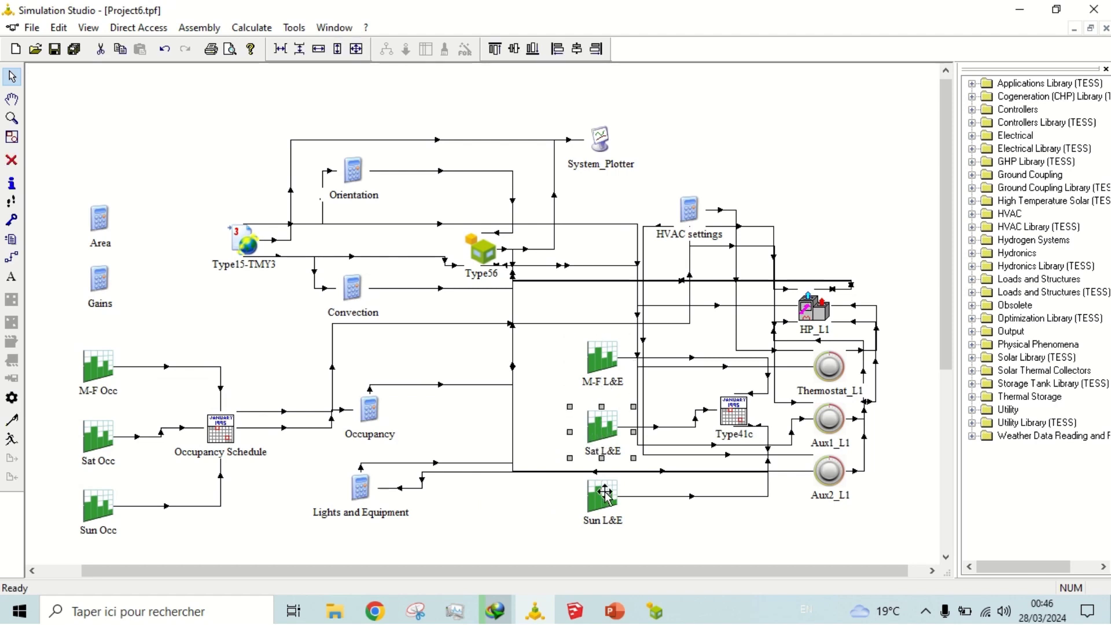
pyautogui.click(494, 529)
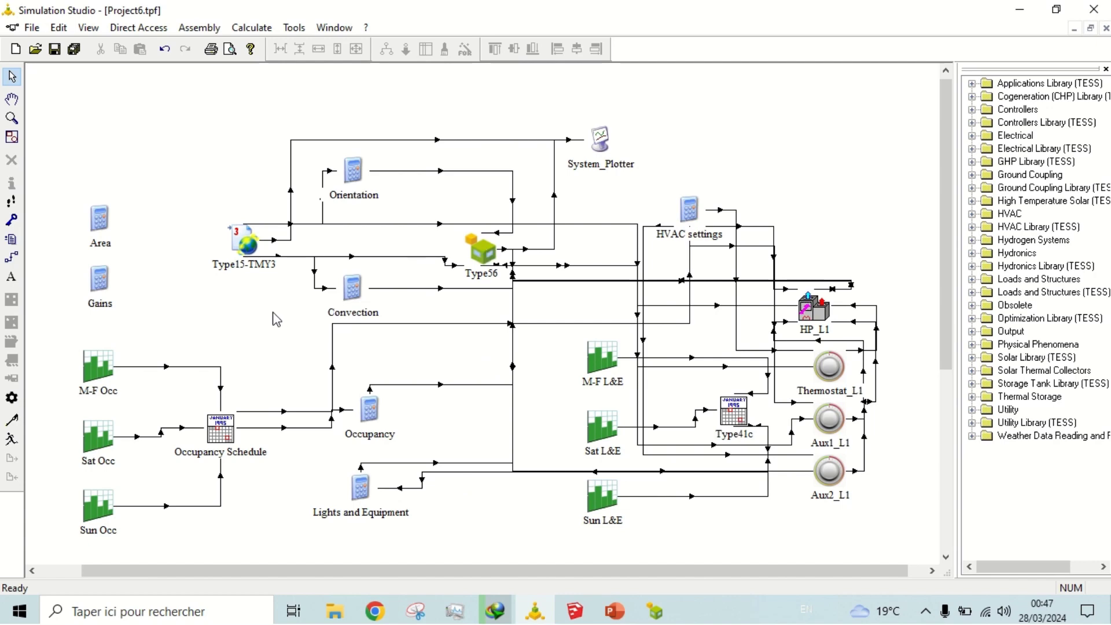
pyautogui.doubleClick(352, 287)
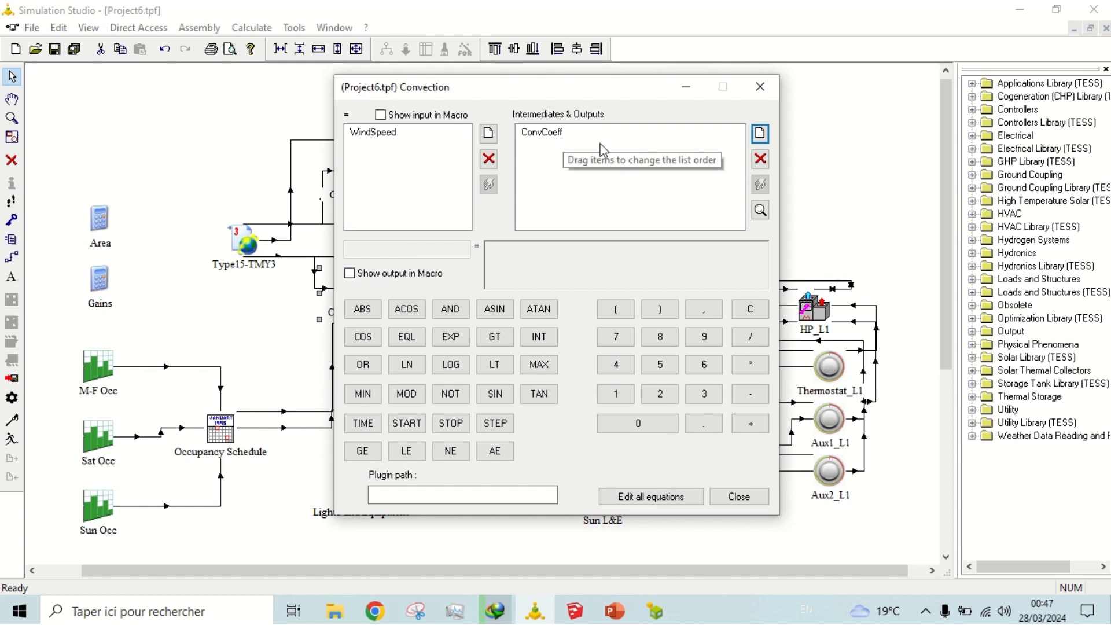
pyautogui.click(739, 496)
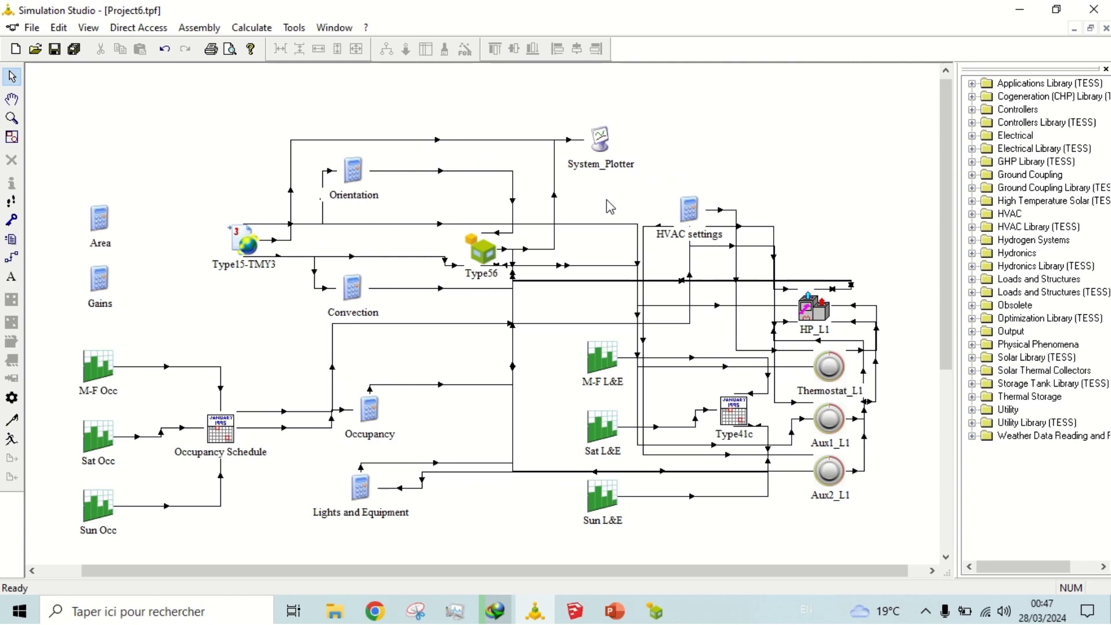
pyautogui.doubleClick(99, 280)
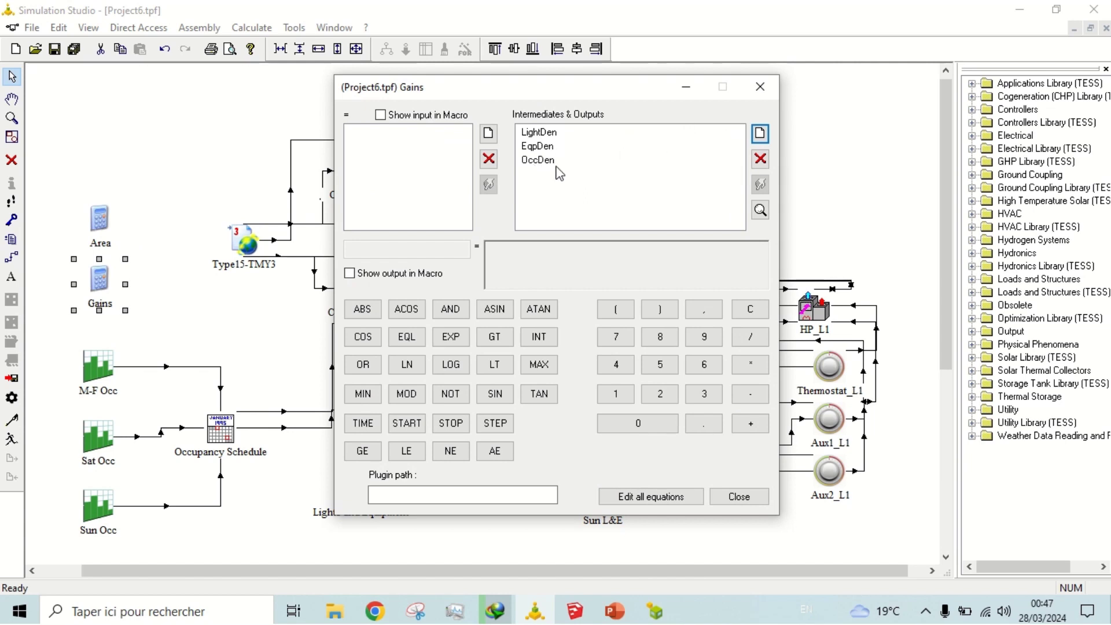
pyautogui.click(765, 96)
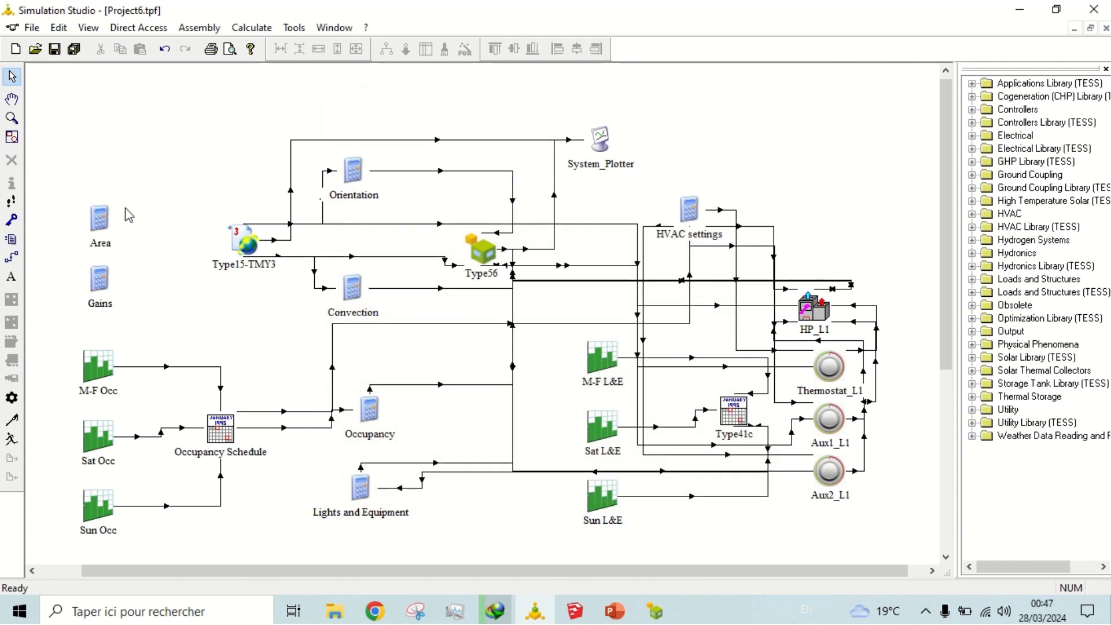
pyautogui.doubleClick(99, 219)
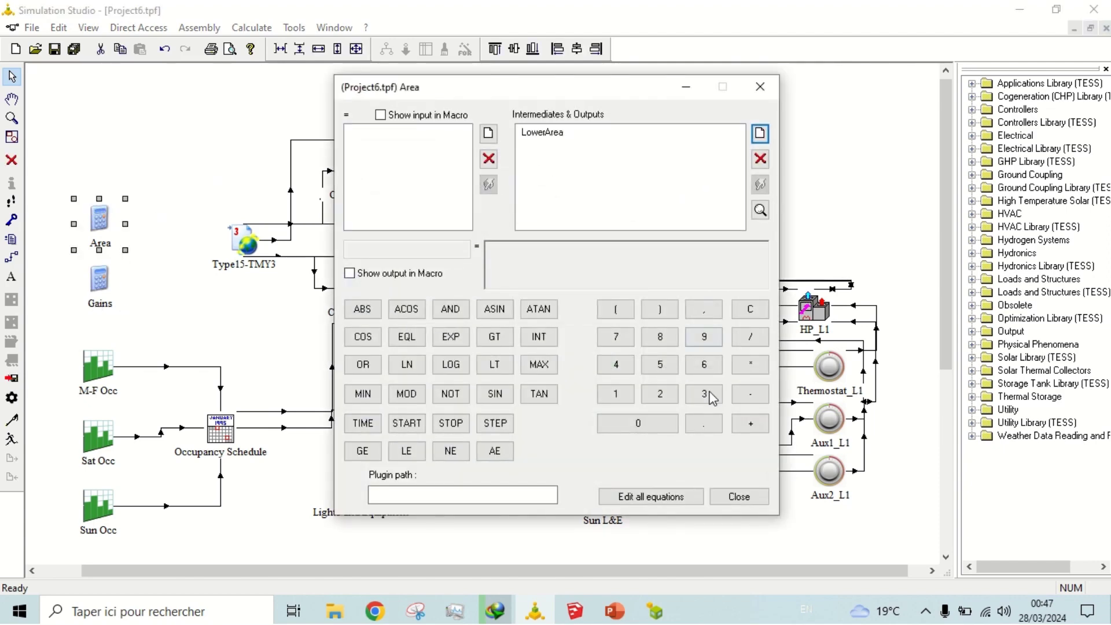
pyautogui.click(738, 496)
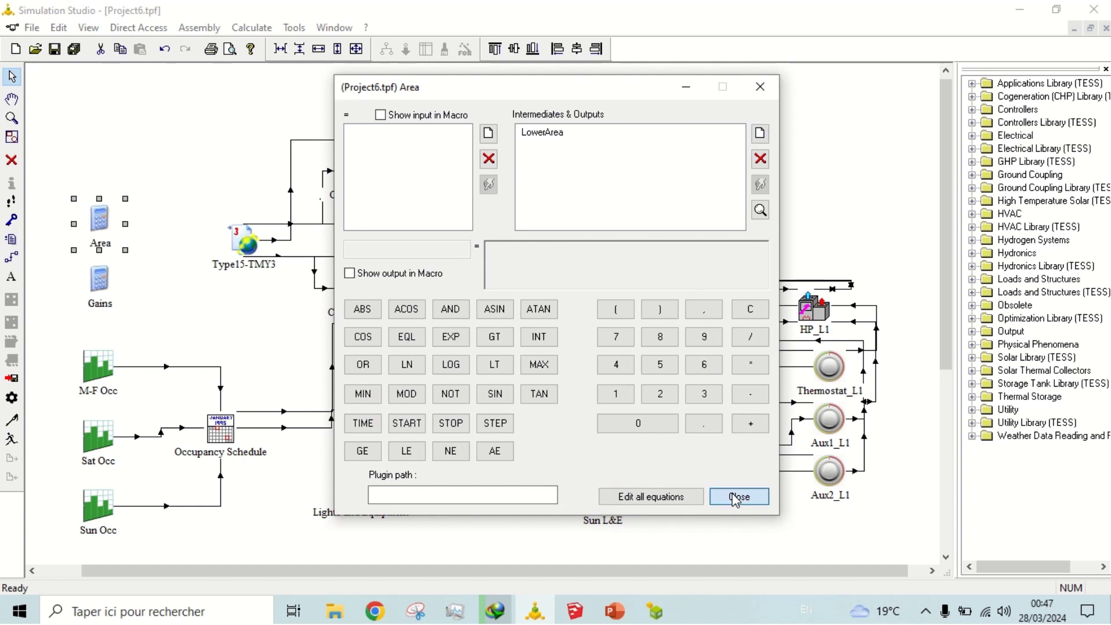
pyautogui.click(241, 156)
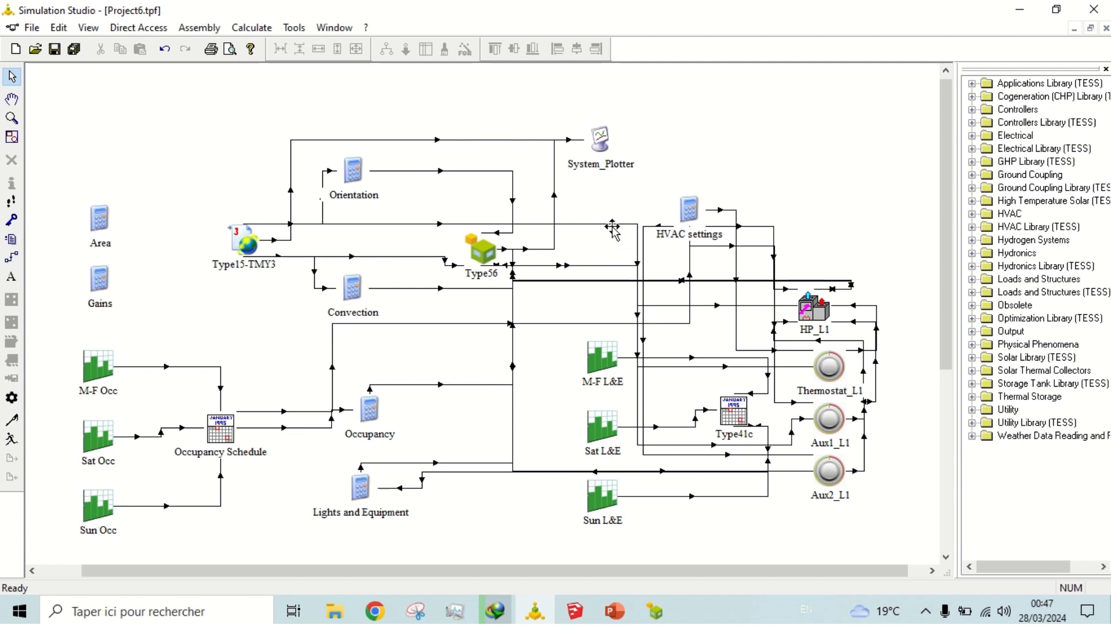
pyautogui.doubleClick(814, 309)
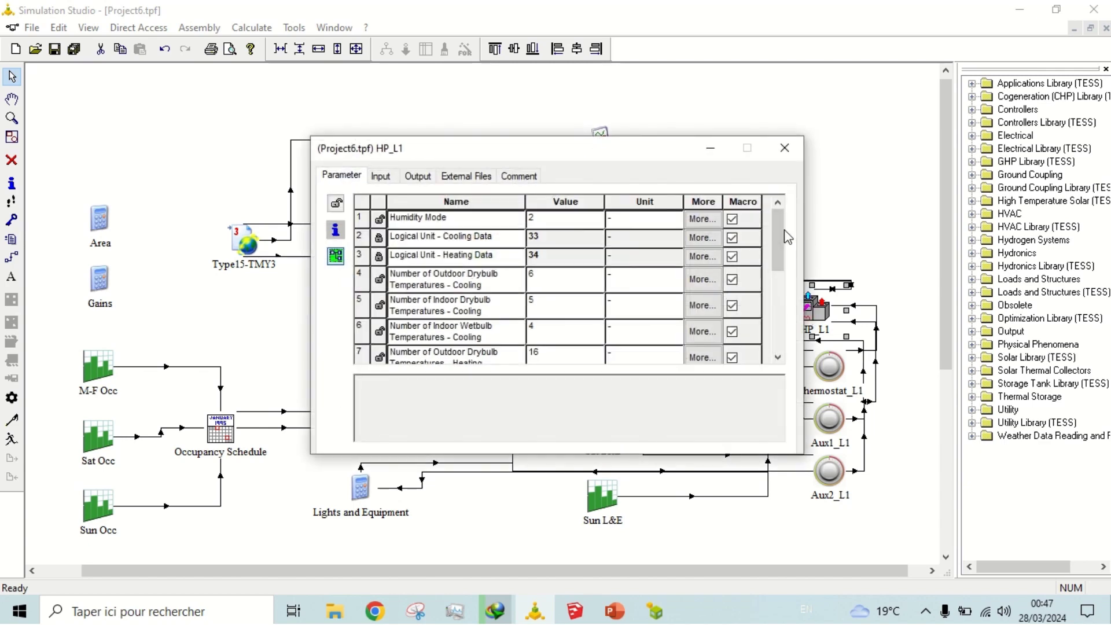
pyautogui.moveTo(778, 230)
pyautogui.mouseDown()
pyautogui.moveTo(771, 346)
pyautogui.moveTo(764, 219)
pyautogui.mouseUp()
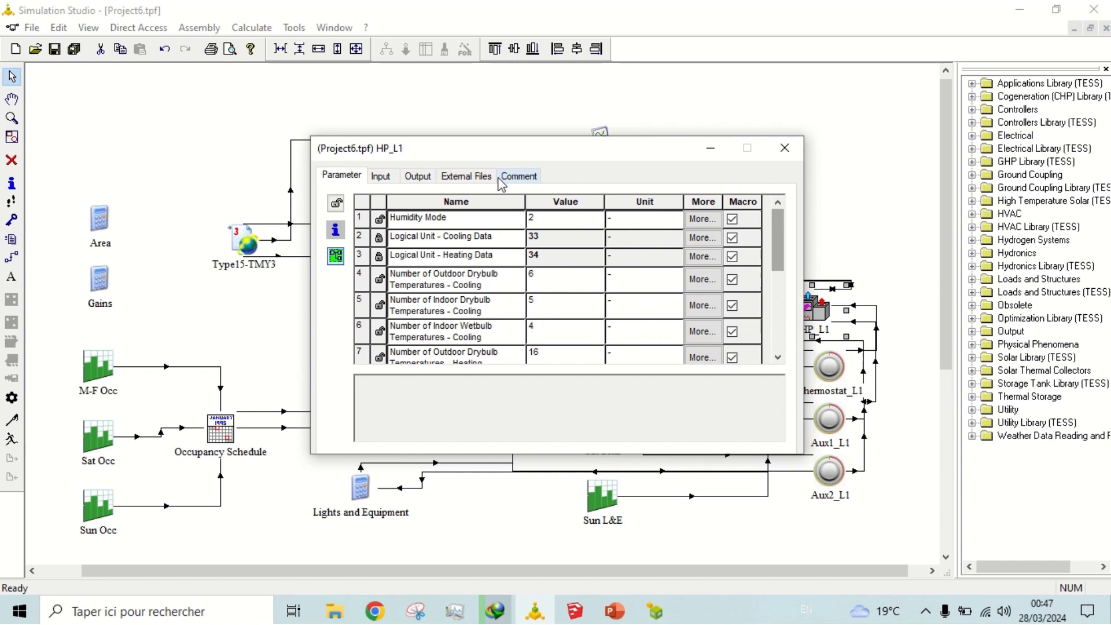
pyautogui.click(376, 177)
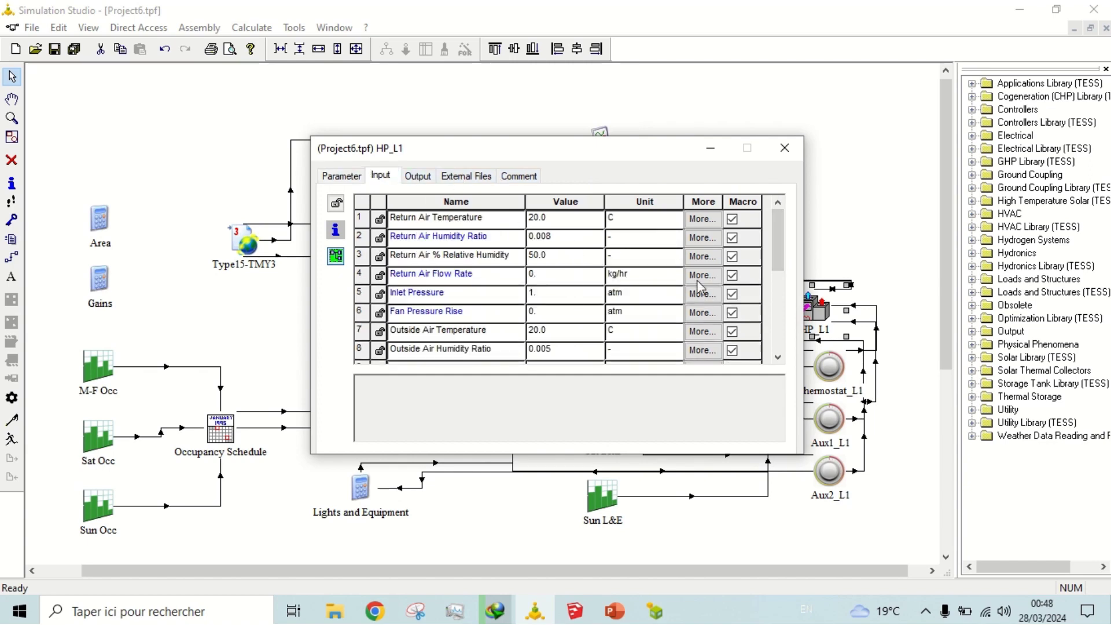
pyautogui.click(785, 149)
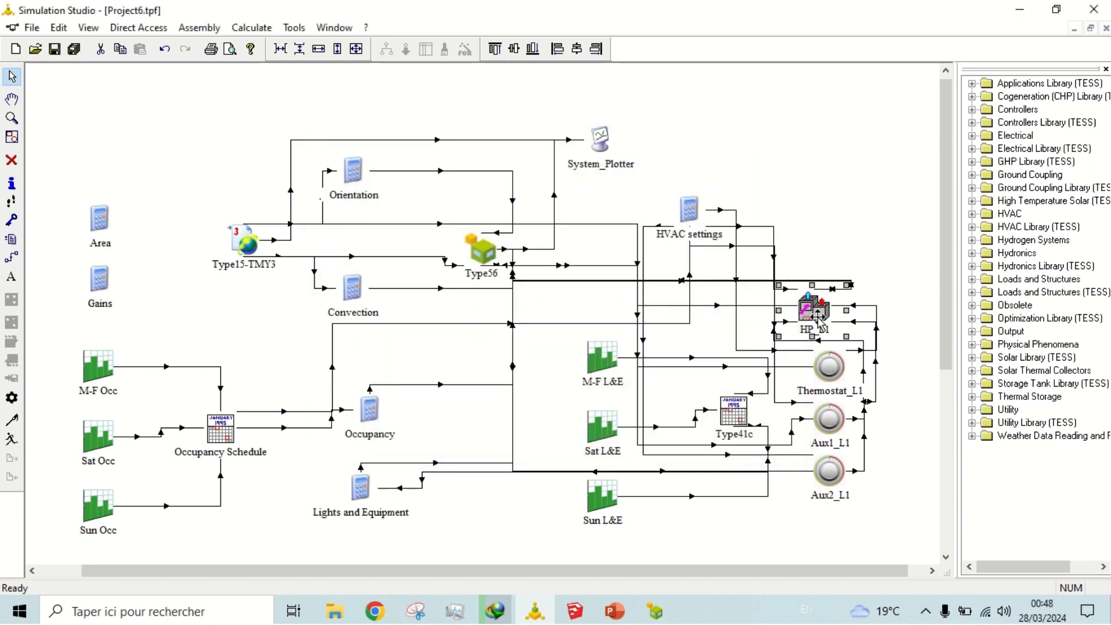
pyautogui.click(815, 234)
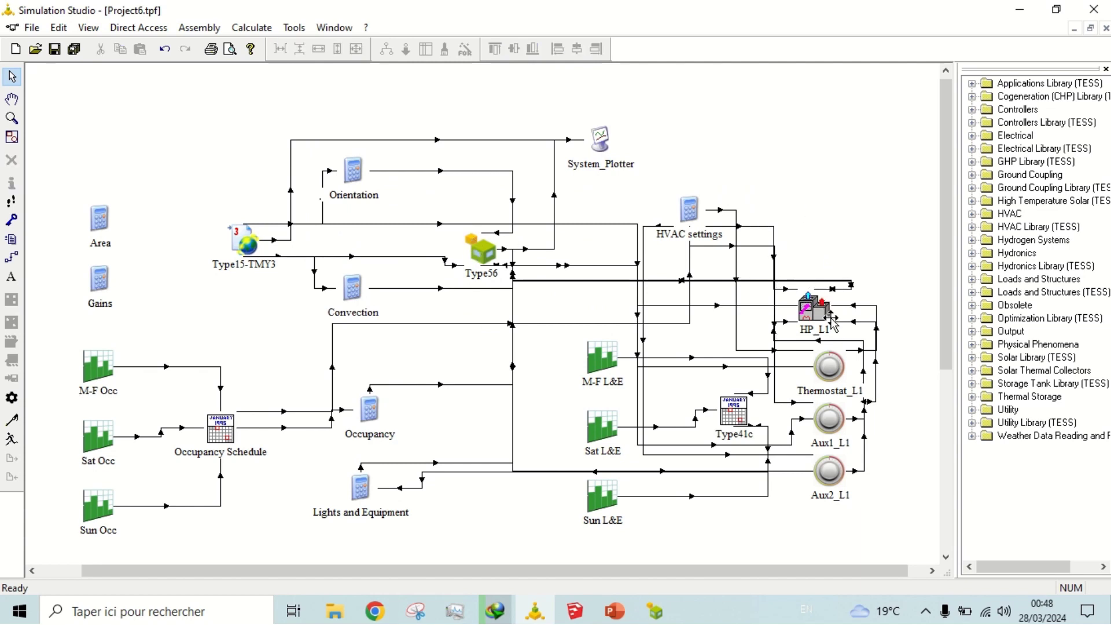
pyautogui.click(848, 392)
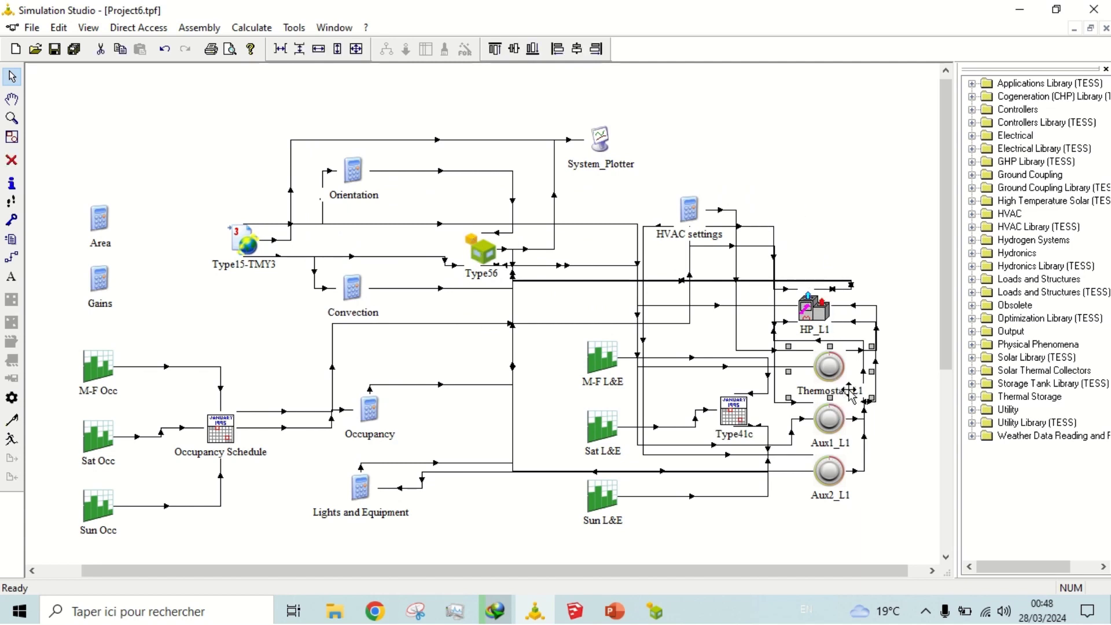
pyautogui.click(891, 381)
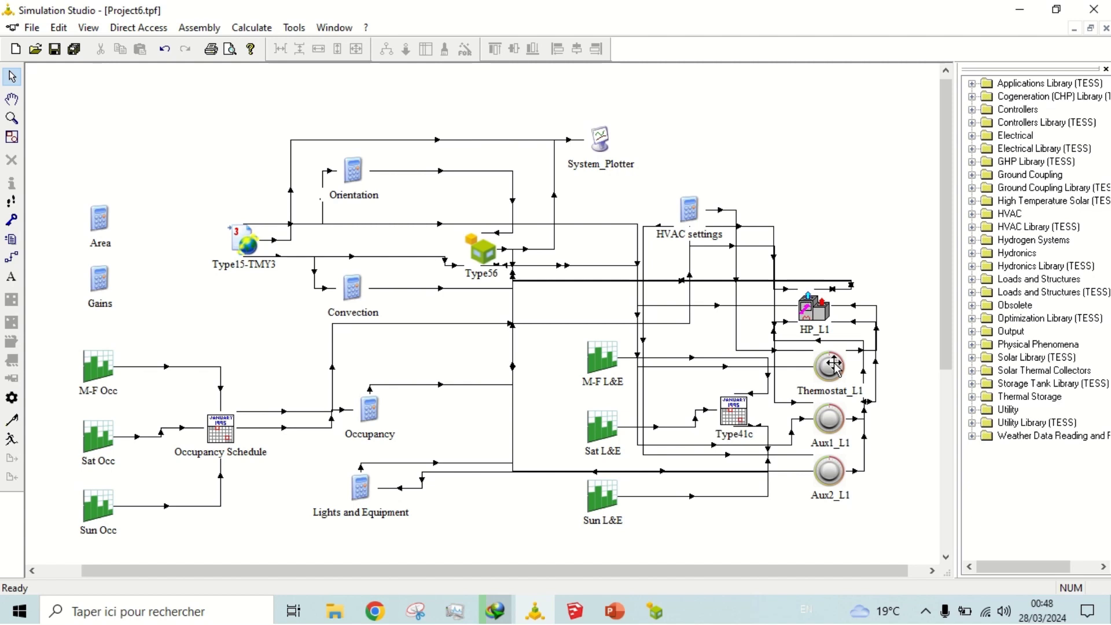
pyautogui.click(833, 418)
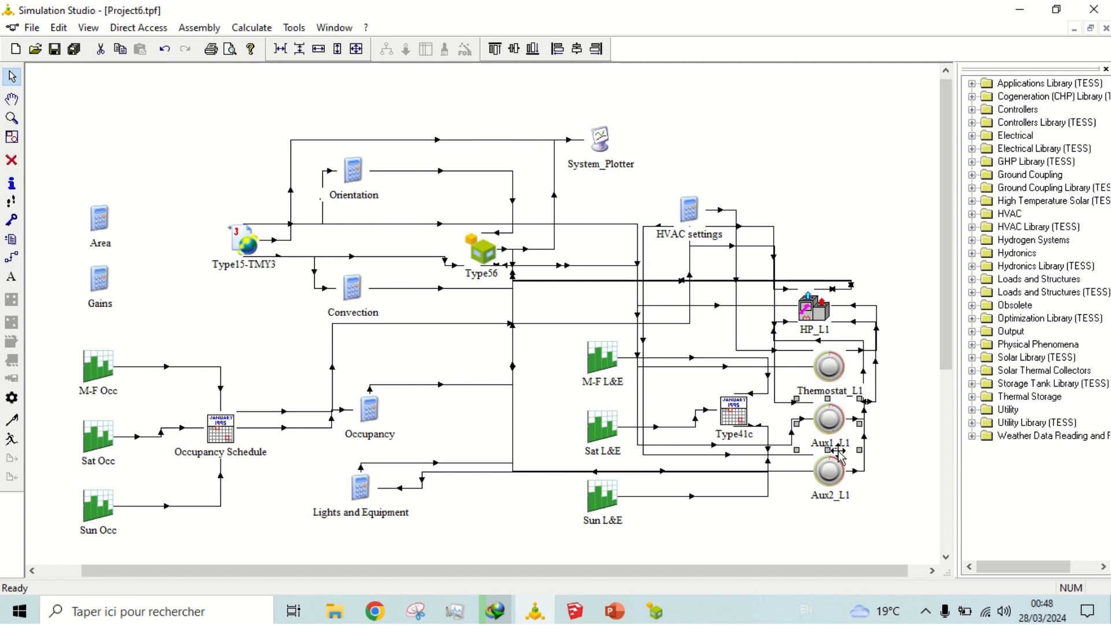
pyautogui.click(906, 442)
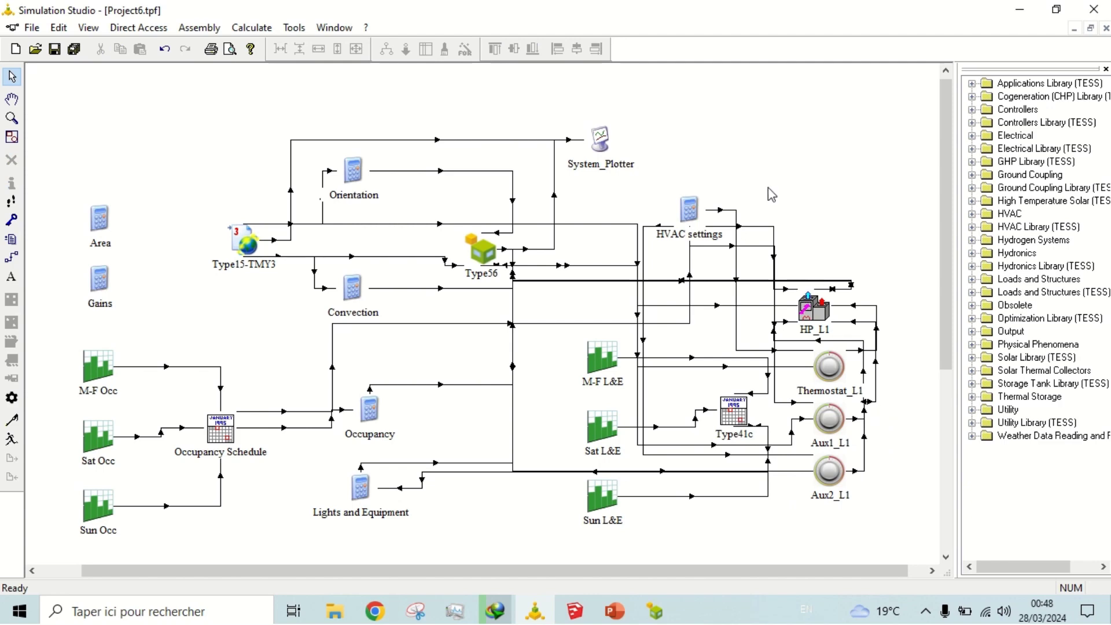
# Review the HVAC equations for THEAT, TCOOL and Taux_1 in the full editor, then close them
pyautogui.doubleClick(690, 210)
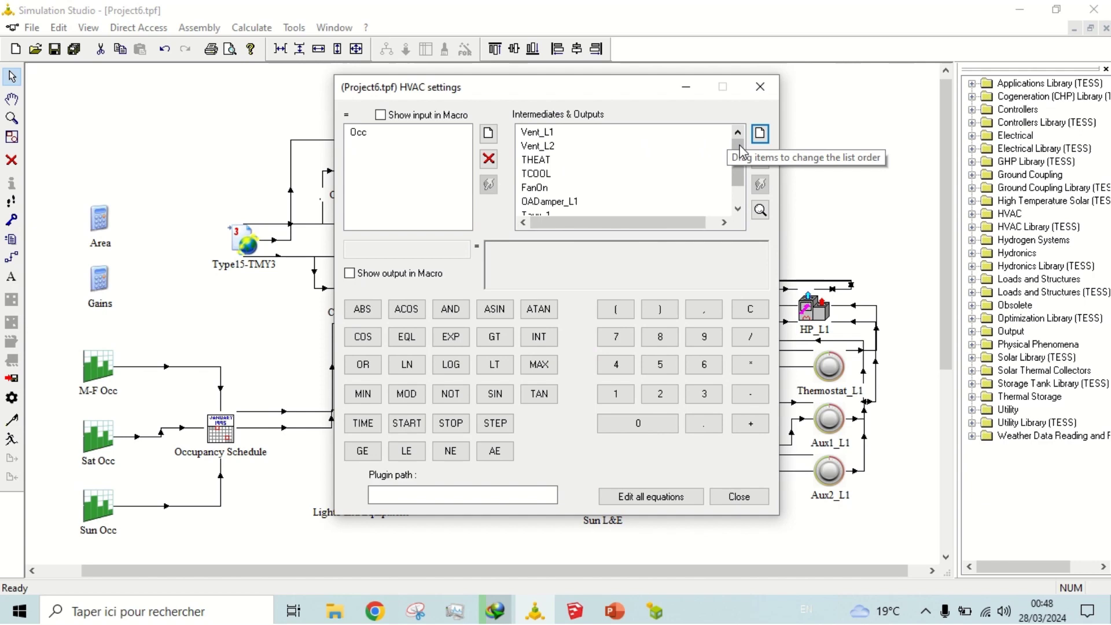
pyautogui.scroll(-1, 740, 174)
pyautogui.scroll(1, 742, 167)
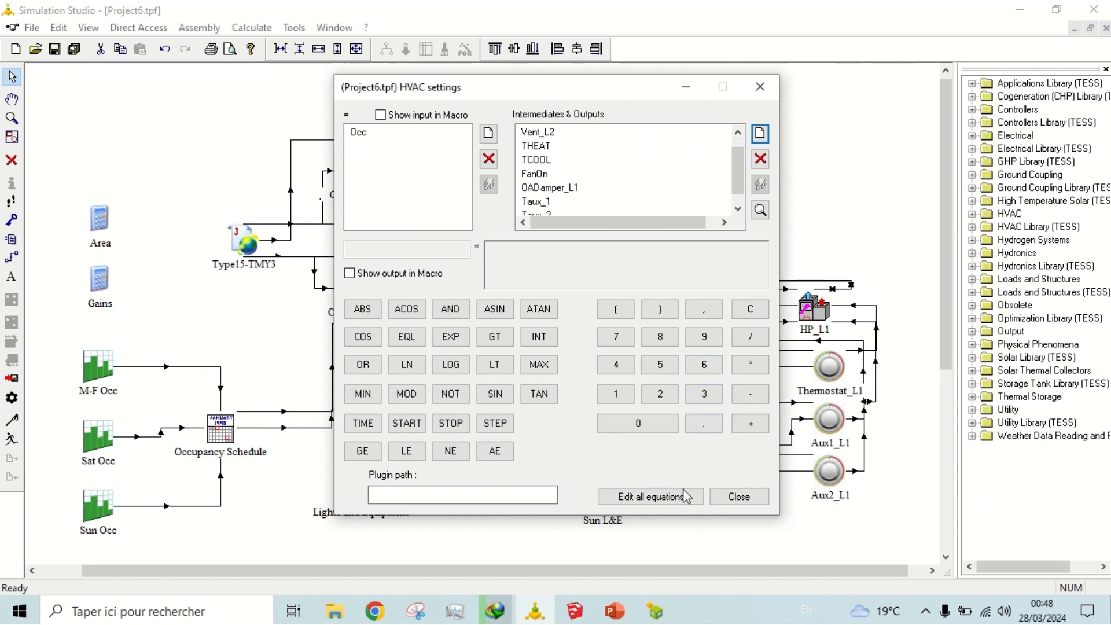
pyautogui.click(651, 497)
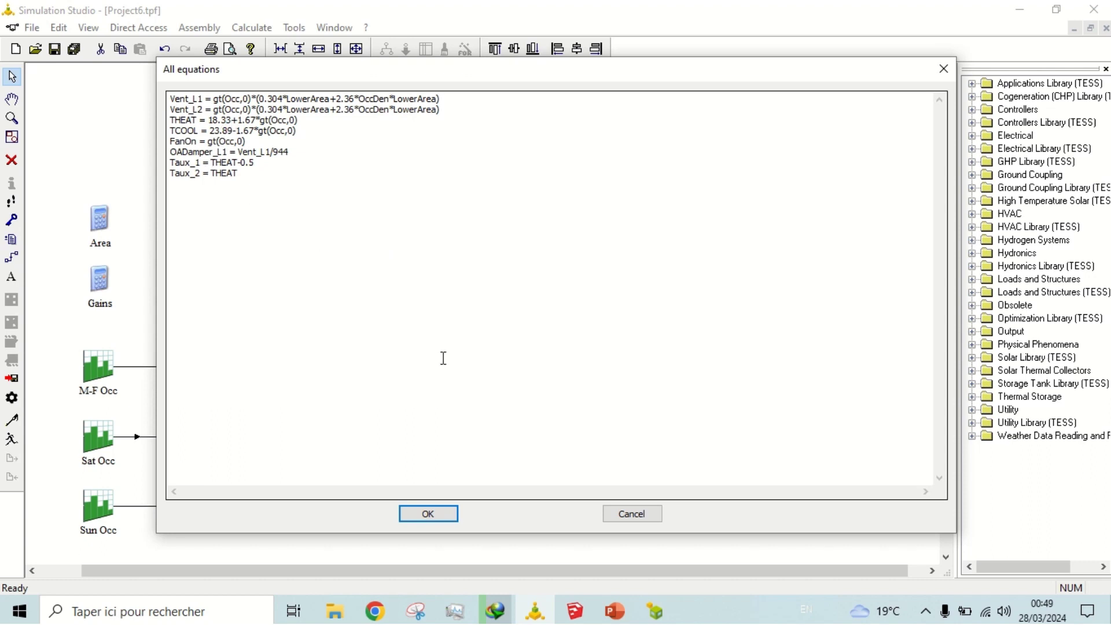
pyautogui.click(445, 509)
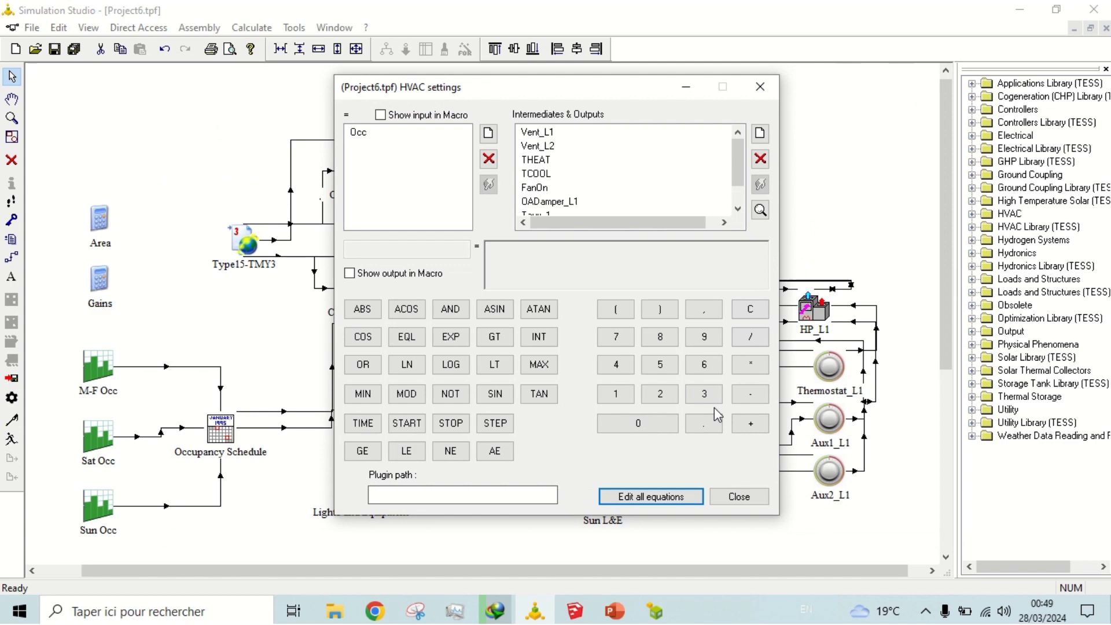
pyautogui.click(740, 496)
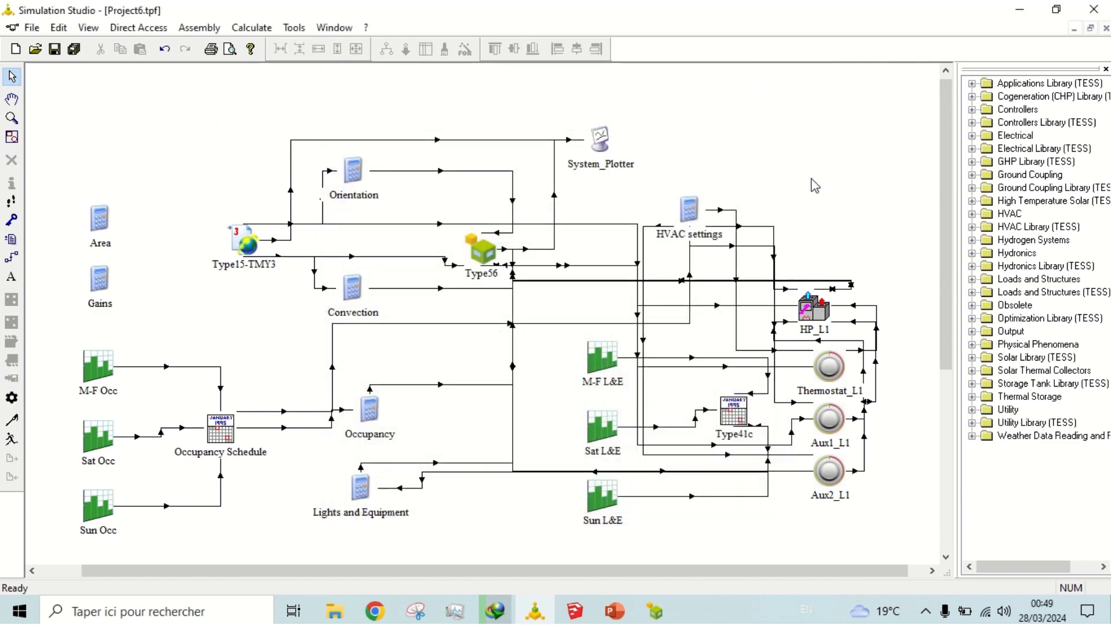
pyautogui.rightClick(814, 310)
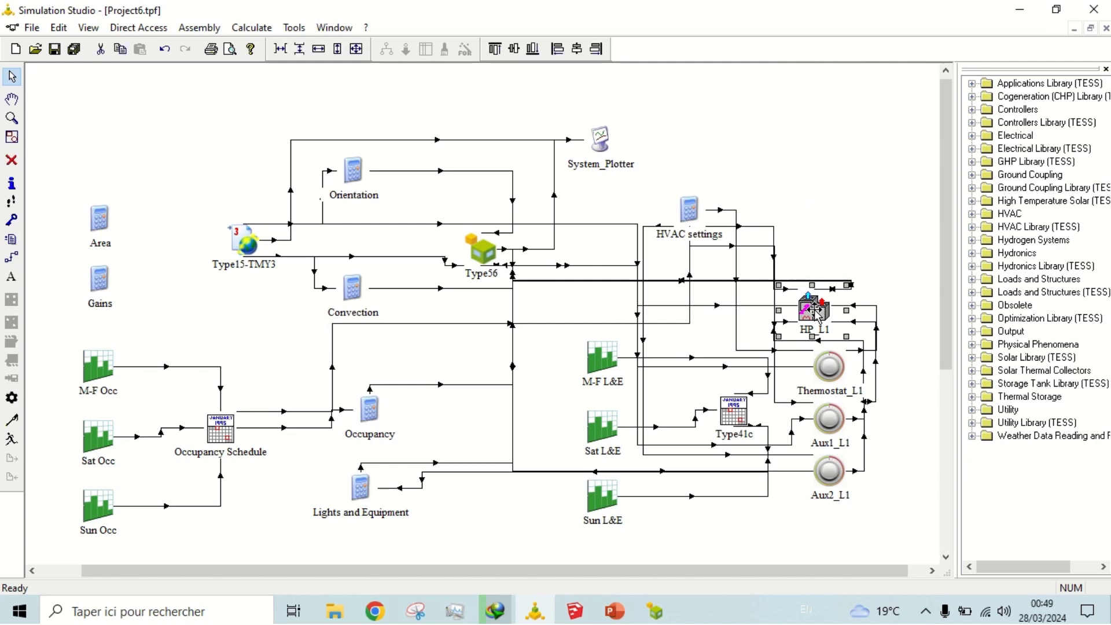
pyautogui.moveTo(897, 202)
pyautogui.click(750, 207)
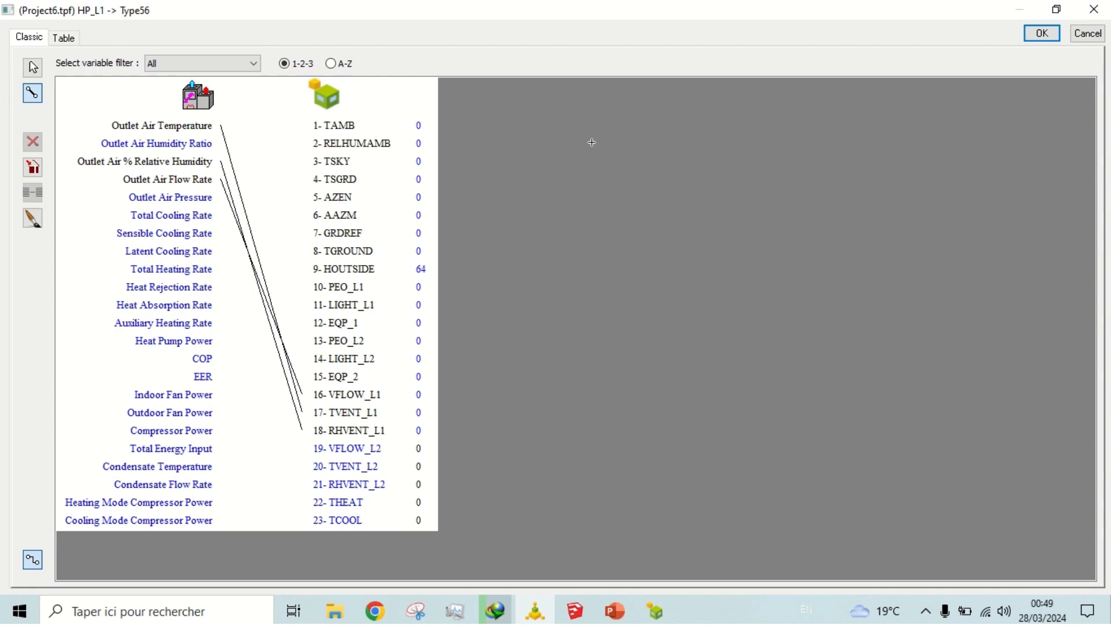
pyautogui.click(1041, 33)
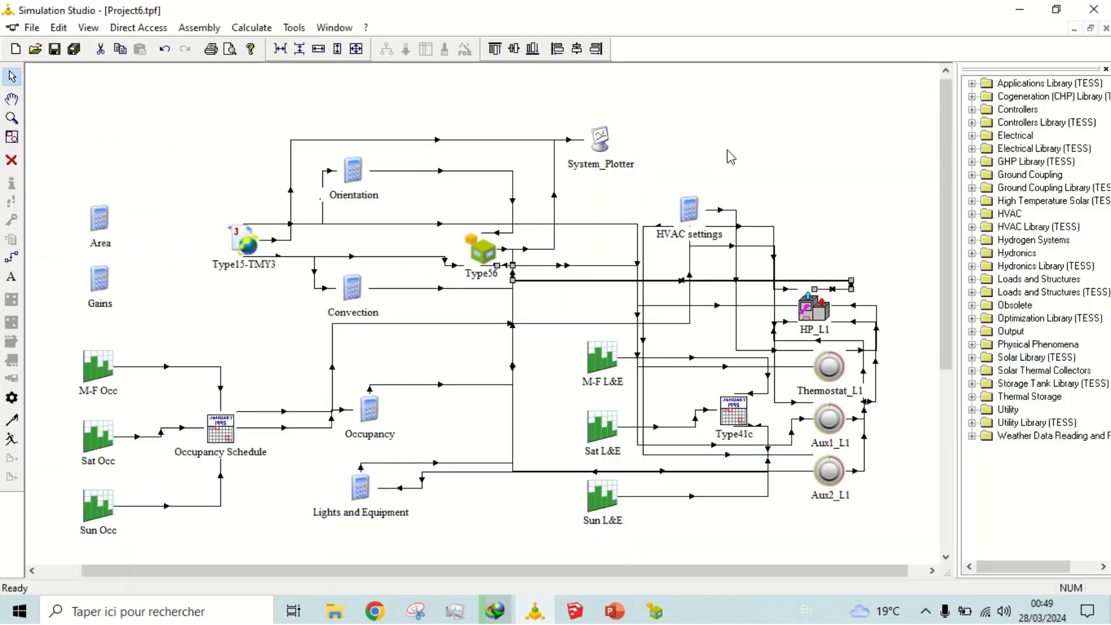
pyautogui.click(730, 156)
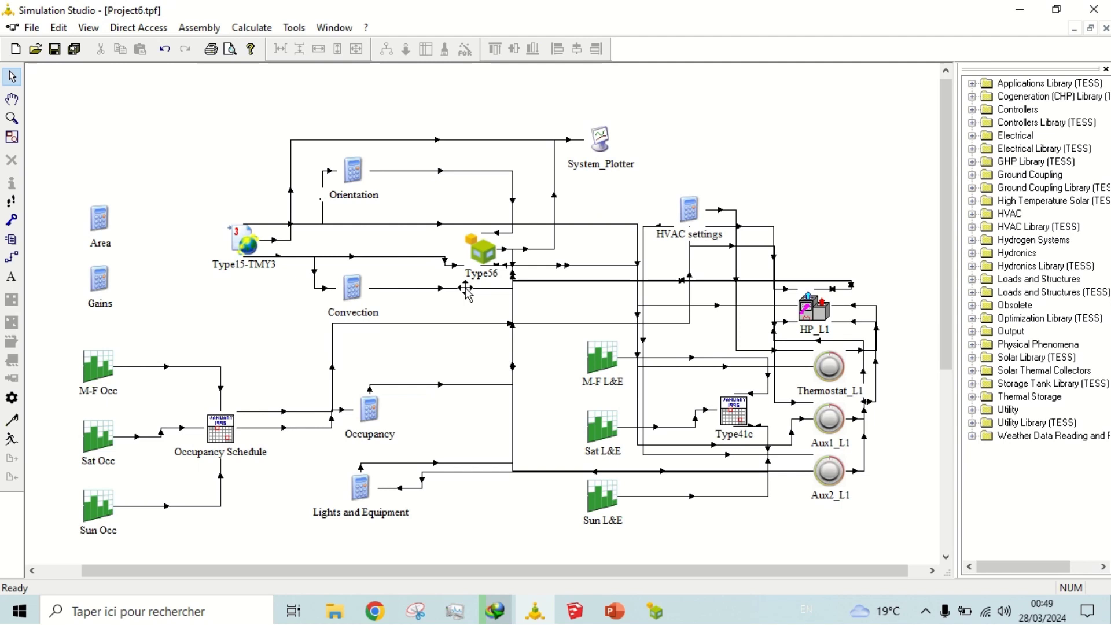
# Run the 8760-hour Project6.dck simulation with T Amb hidden so only TAIR_Lower1 plots
pyautogui.click(12, 441)
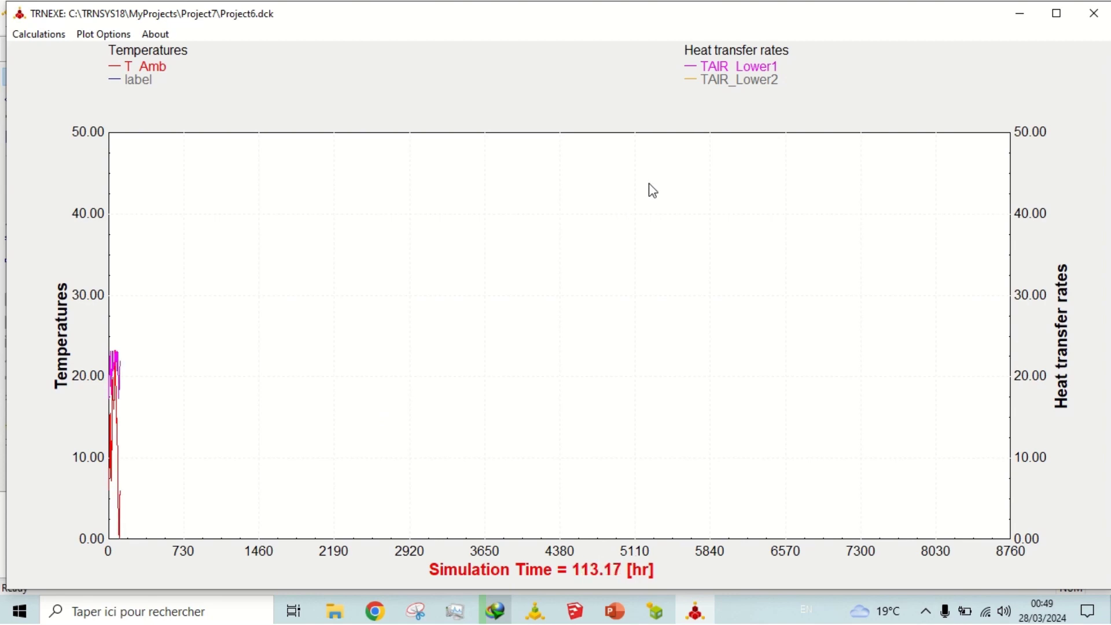
pyautogui.click(162, 71)
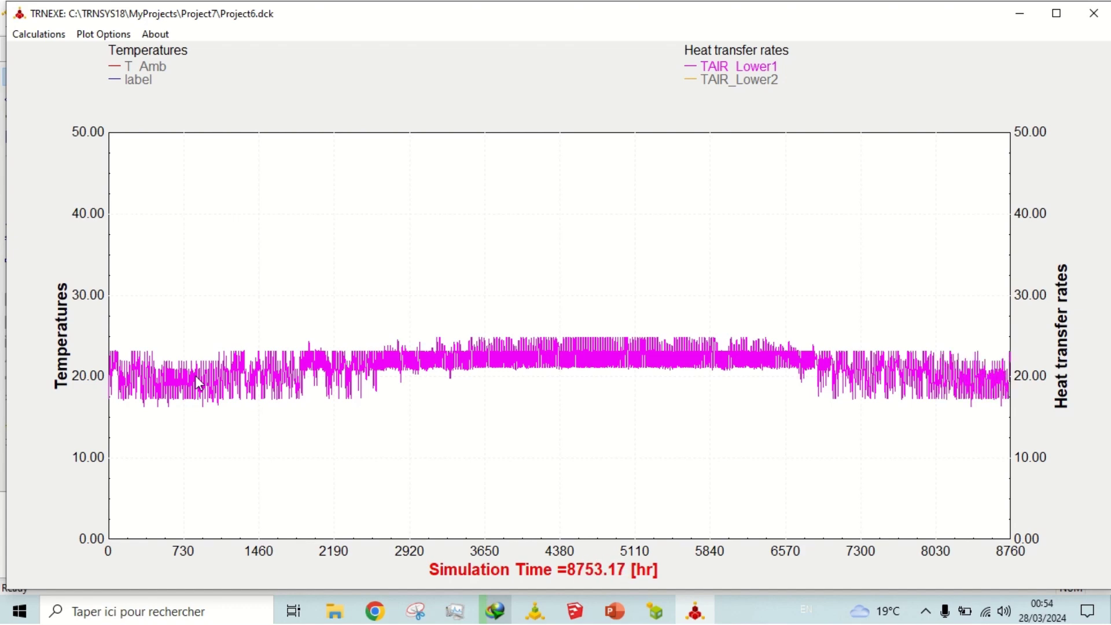
pyautogui.press('Return')
pyautogui.moveTo(547, 321); pyautogui.dragTo(572, 378)
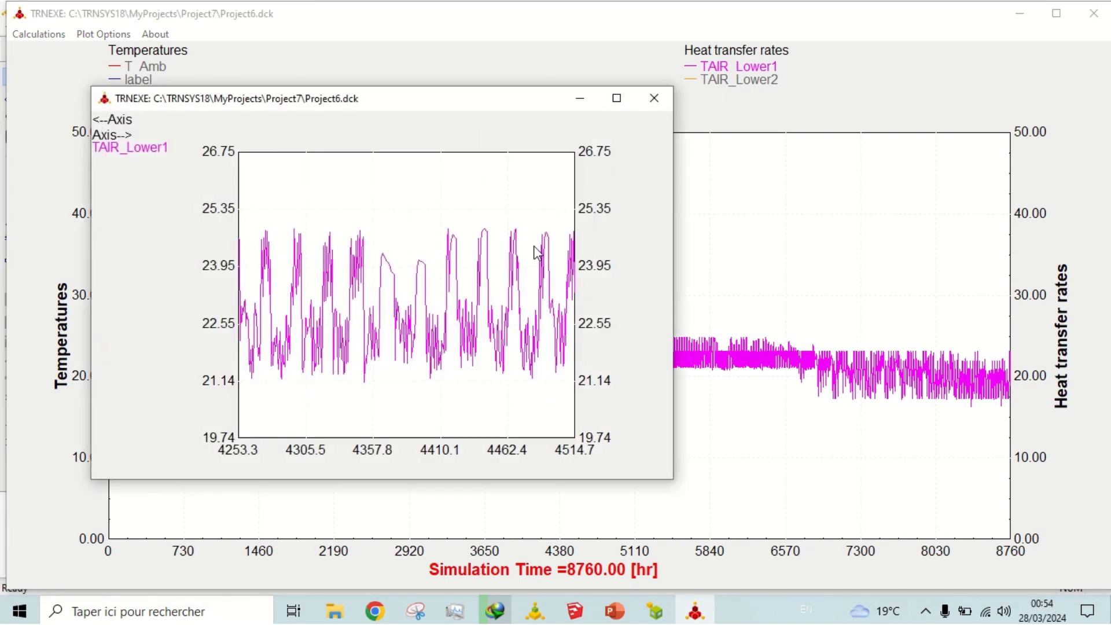
pyautogui.click(617, 97)
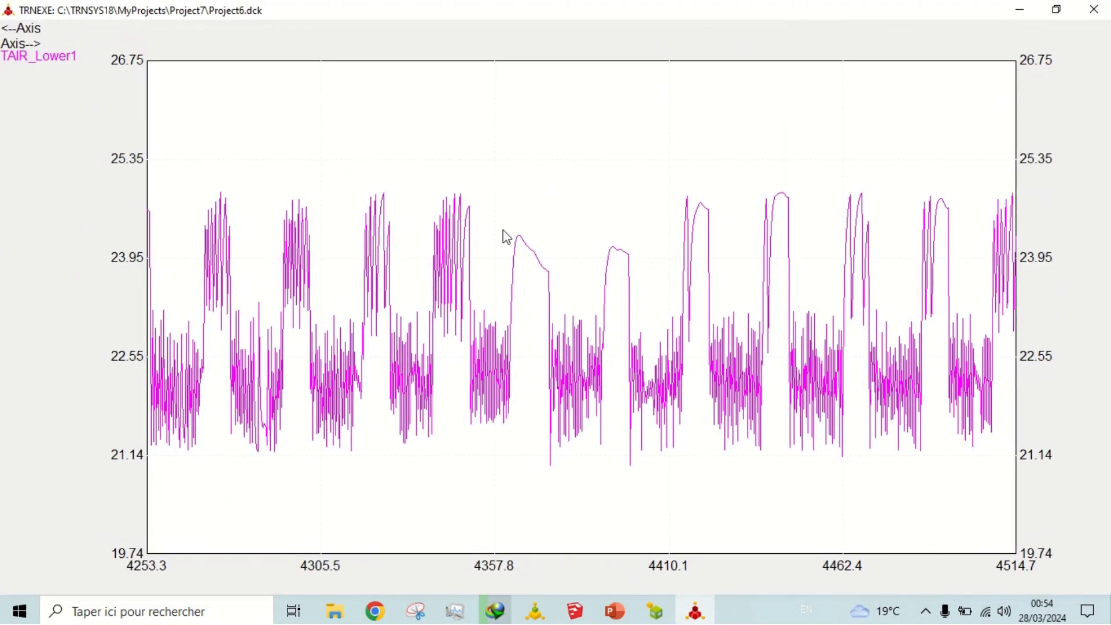
pyautogui.click(524, 259)
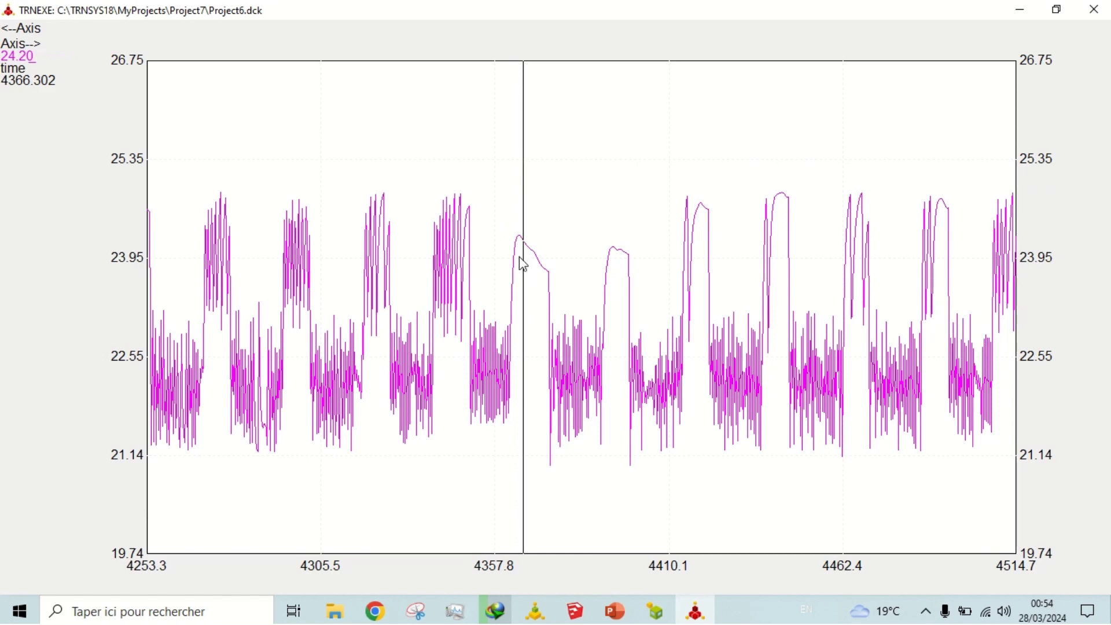
pyautogui.moveTo(523, 260); pyautogui.dragTo(777, 260)
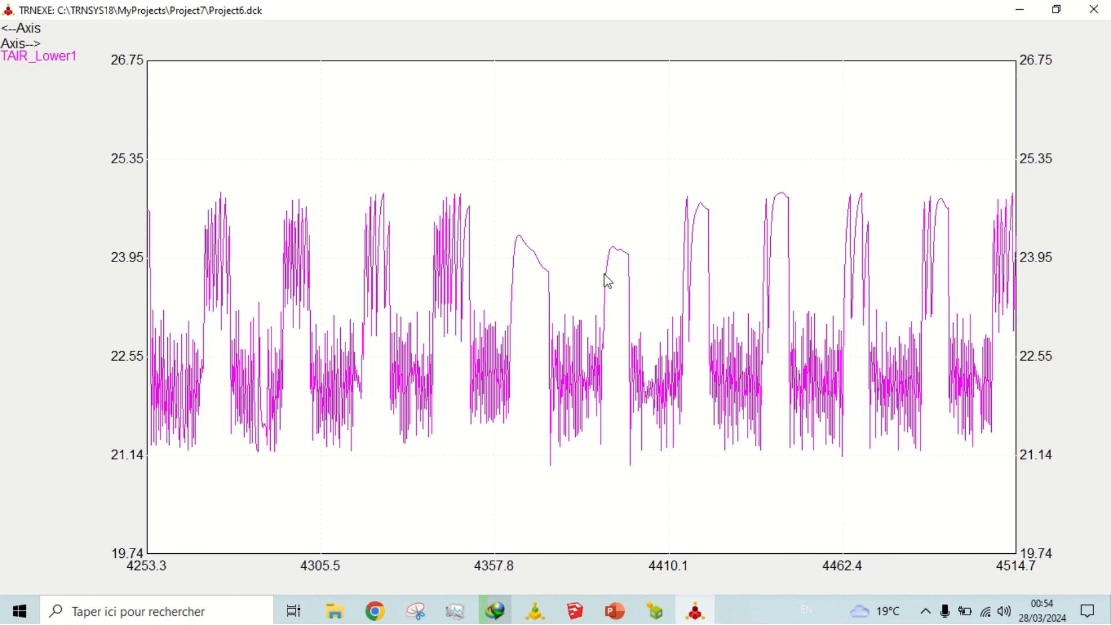
pyautogui.click(1095, 9)
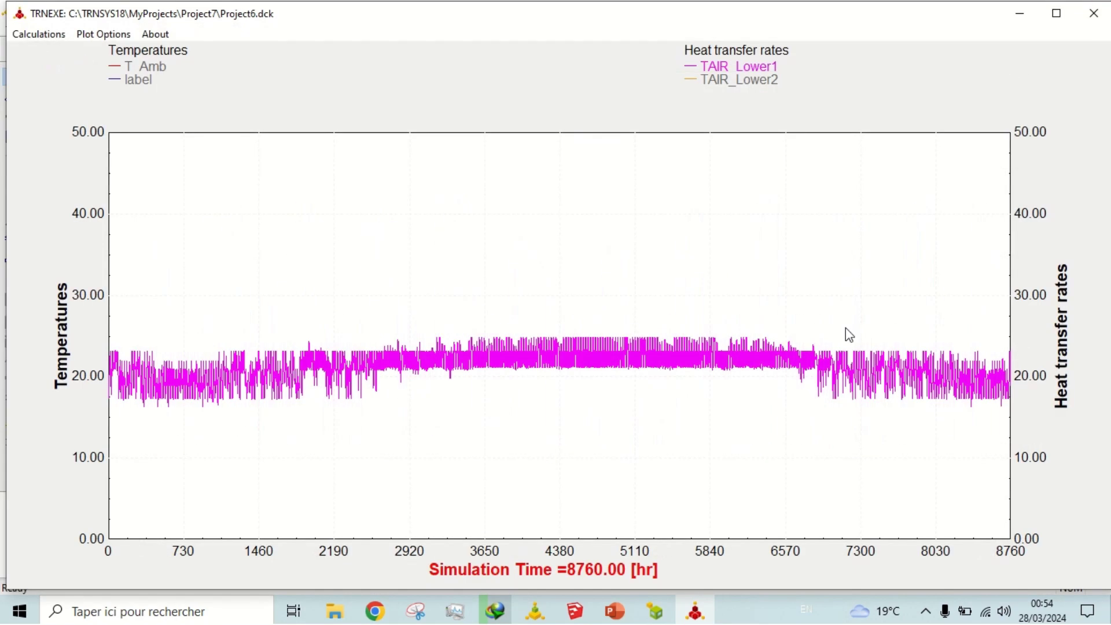
pyautogui.moveTo(844, 332); pyautogui.dragTo(880, 410)
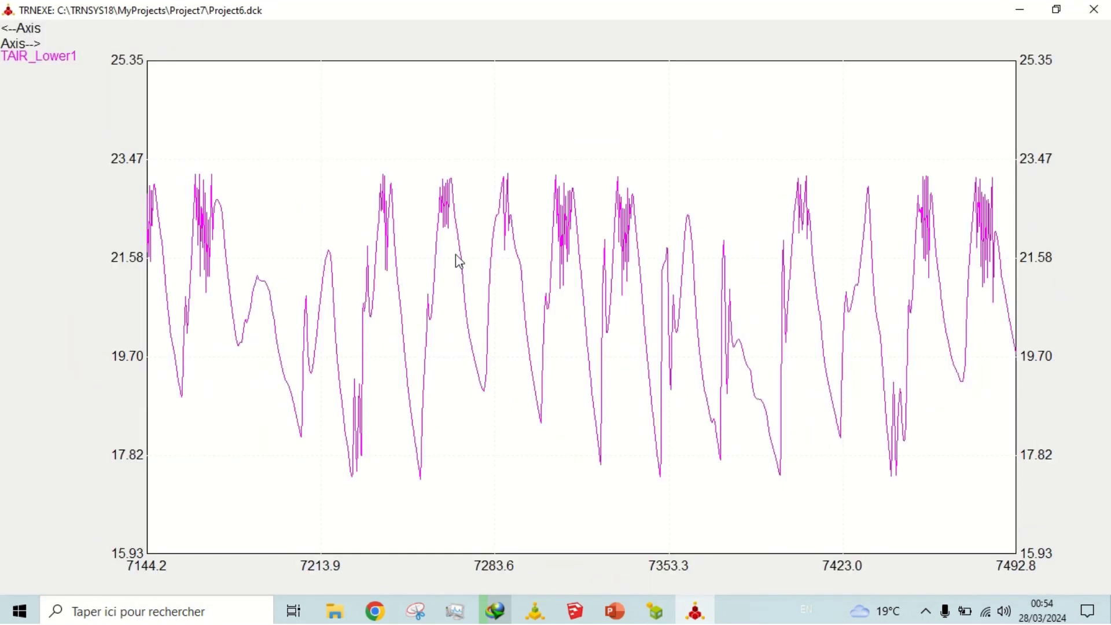
pyautogui.moveTo(451, 270); pyautogui.dragTo(797, 273)
pyautogui.click(1095, 10)
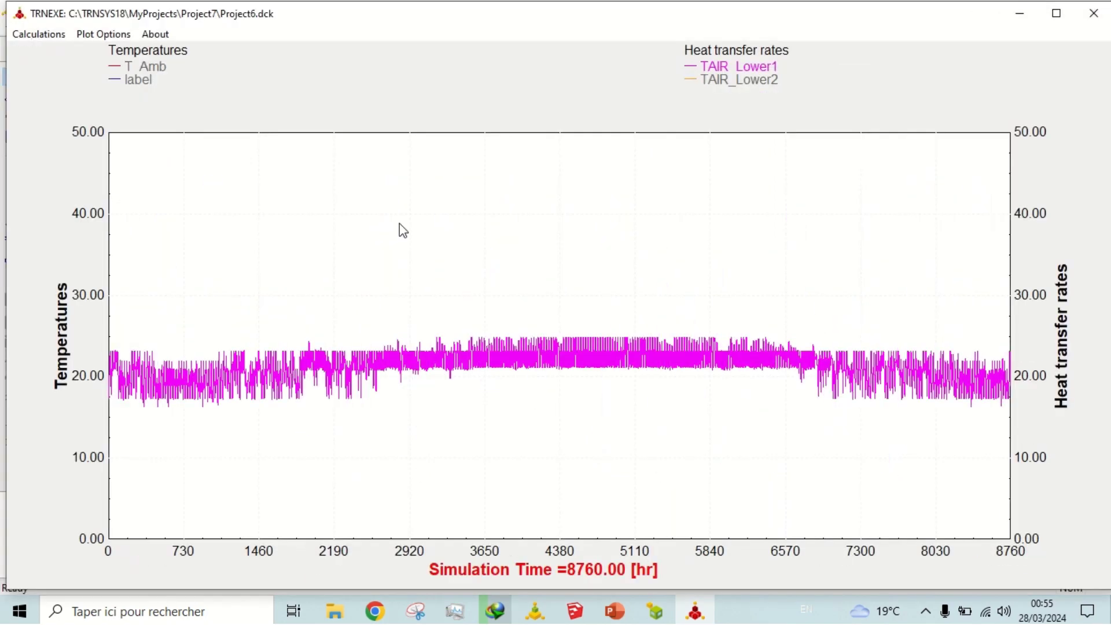
# Toggle the TAIR_Lower2 and T Amb curves to compare them against TAIR_Lower1
pyautogui.click(726, 82)
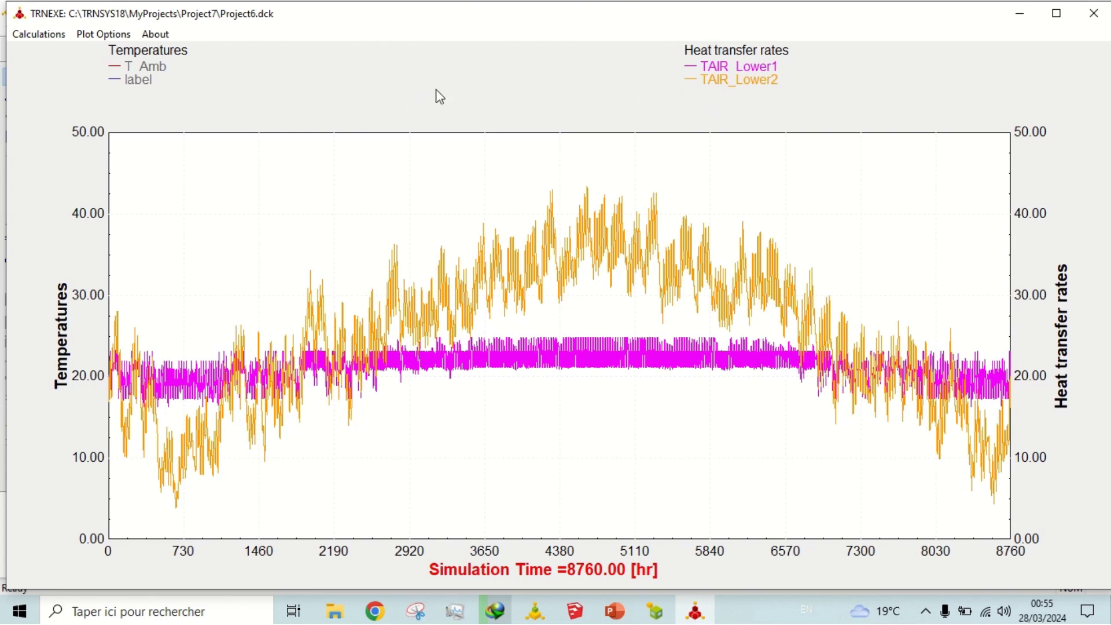
pyautogui.click(144, 71)
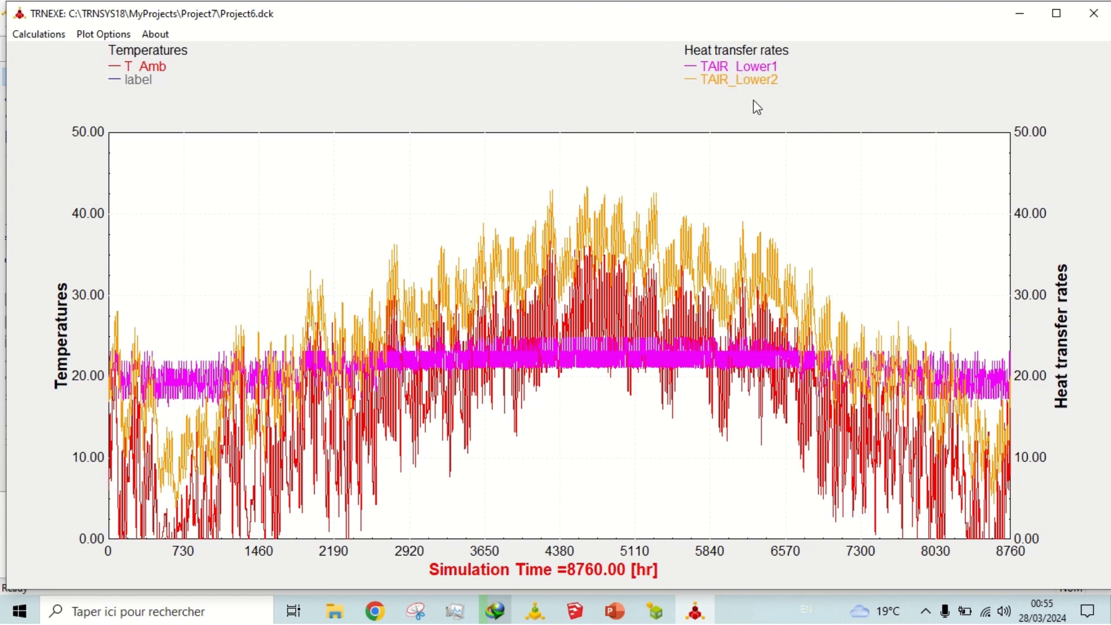
pyautogui.click(735, 85)
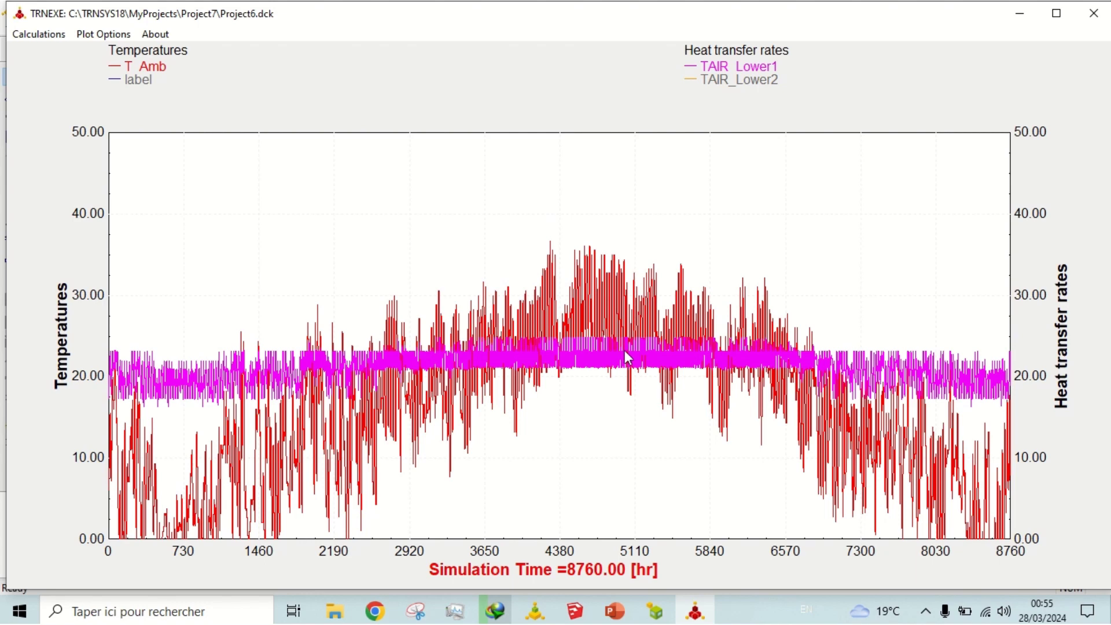
pyautogui.click(735, 83)
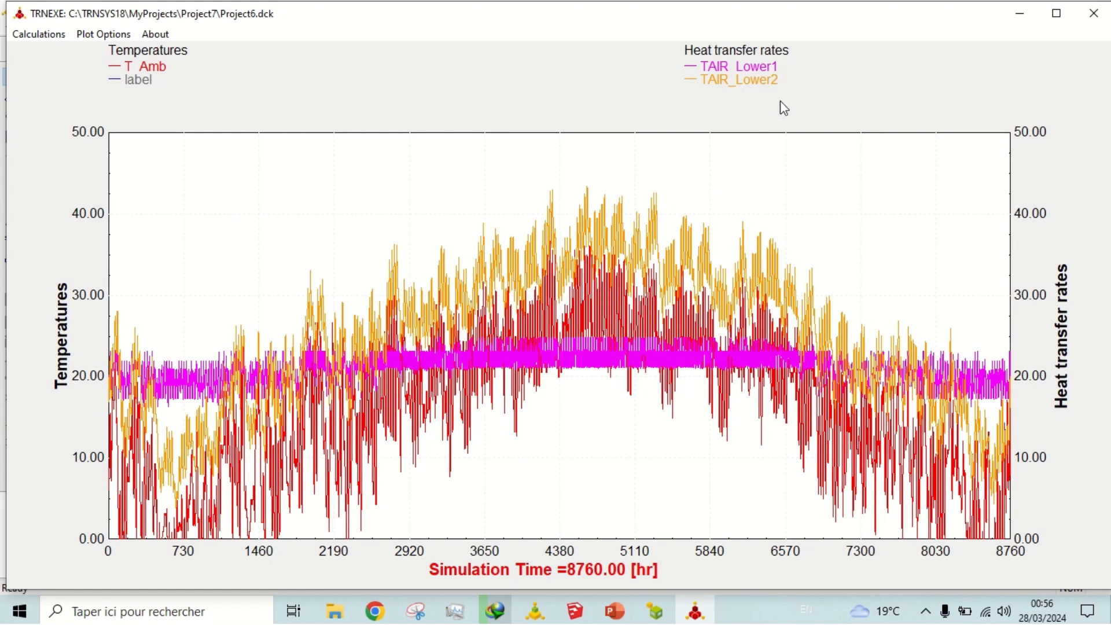
pyautogui.click(1093, 13)
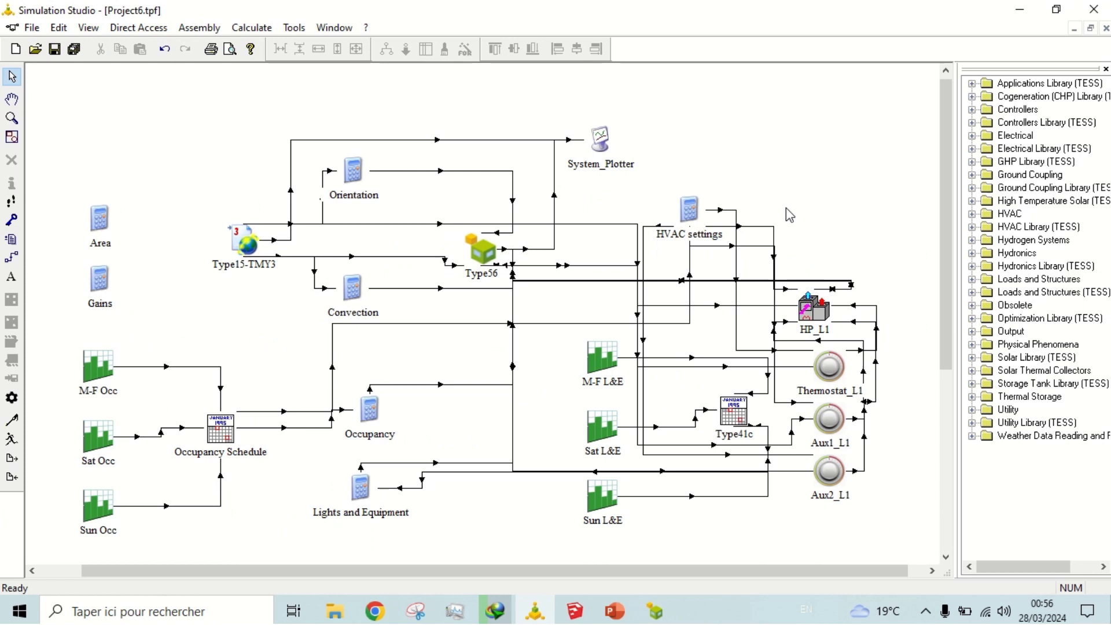